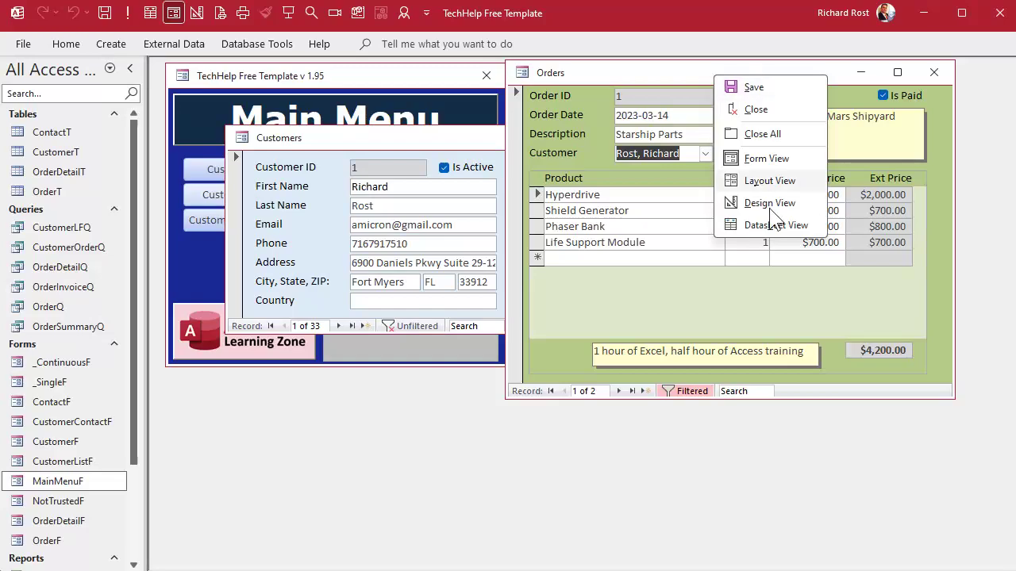
- Examine the data properties of the customer combo box in the order form's design, then close the form
click(770, 205)
double_click(656, 188)
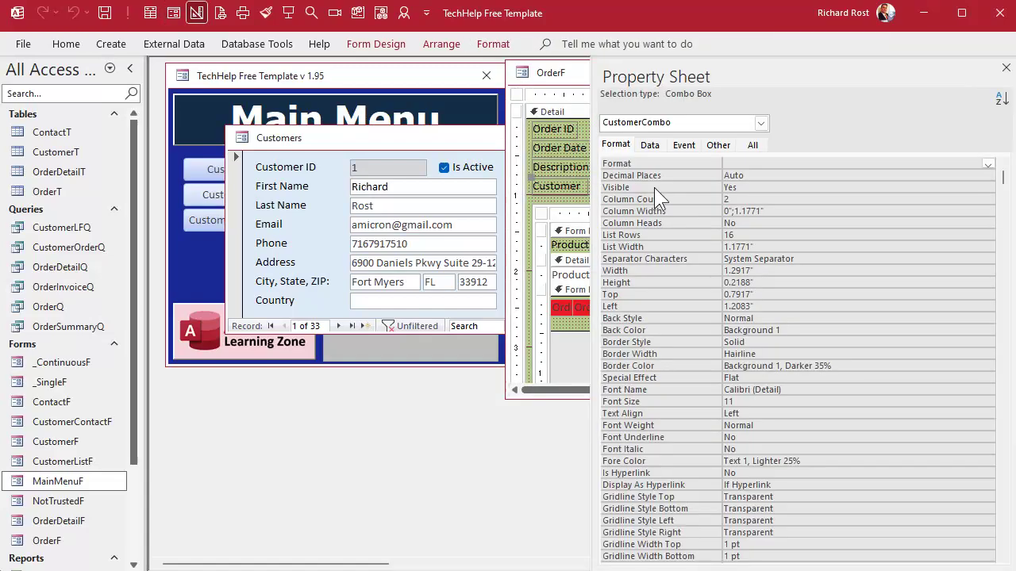
click(650, 144)
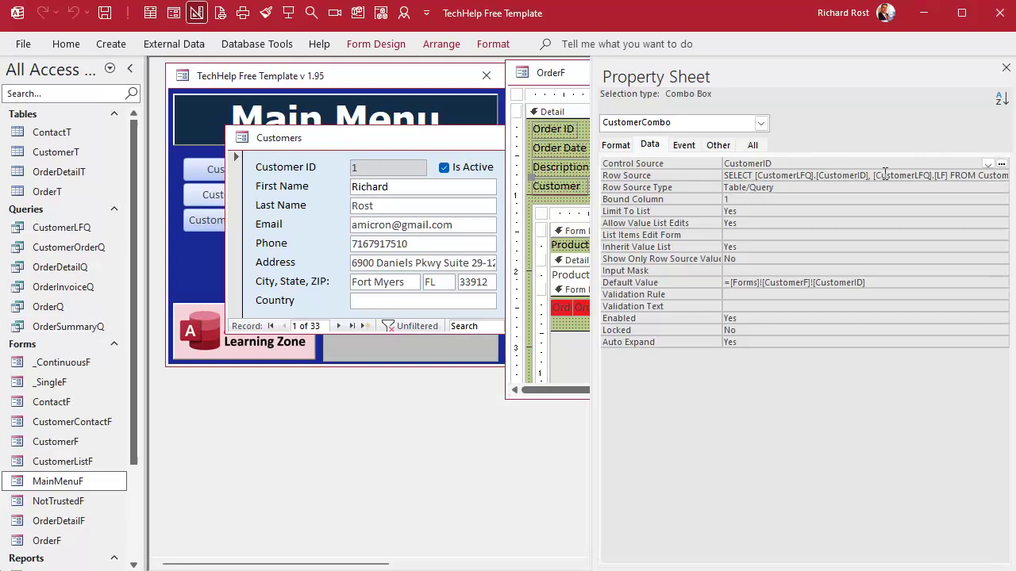
click(1006, 70)
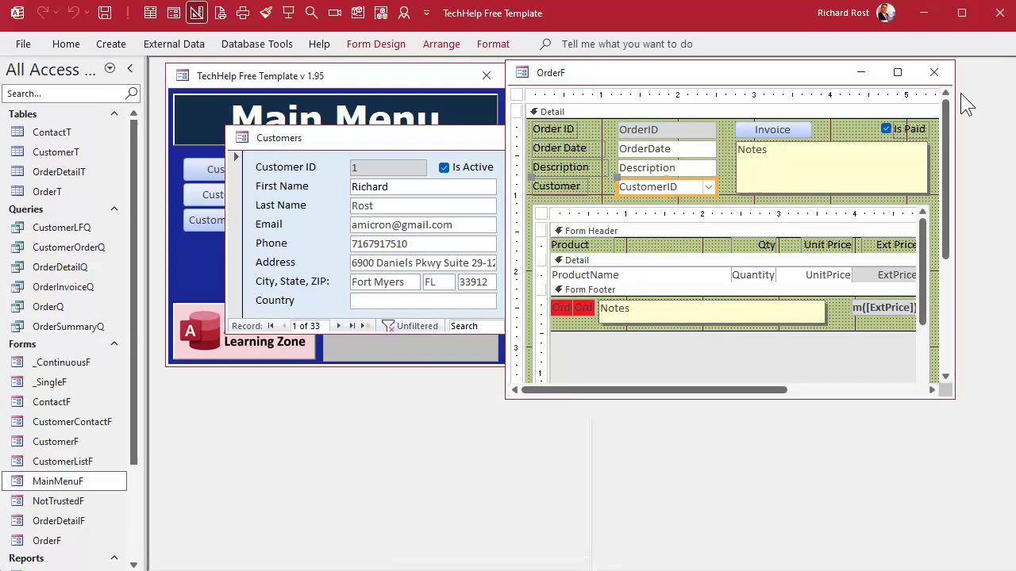
click(931, 71)
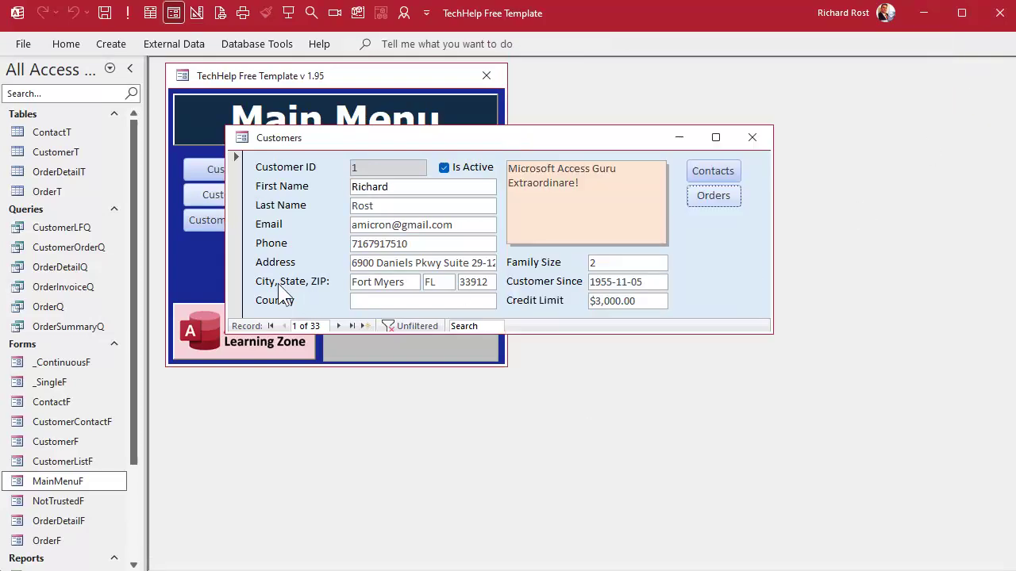
- Open the CustomerLFQ query, widen its LF column and show the full LF expression in the query's design
double_click(63, 228)
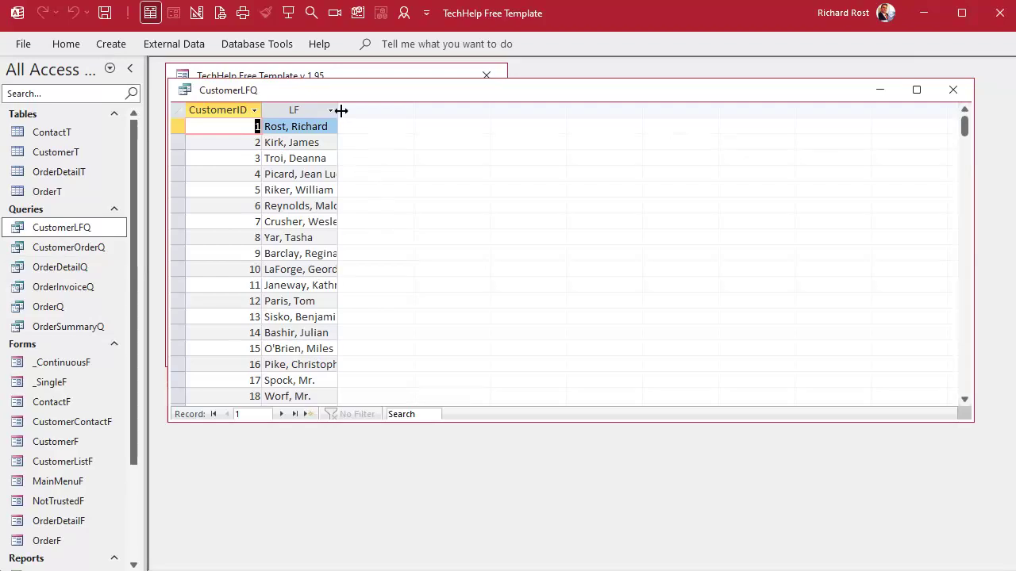
drag(338, 109, 418, 103)
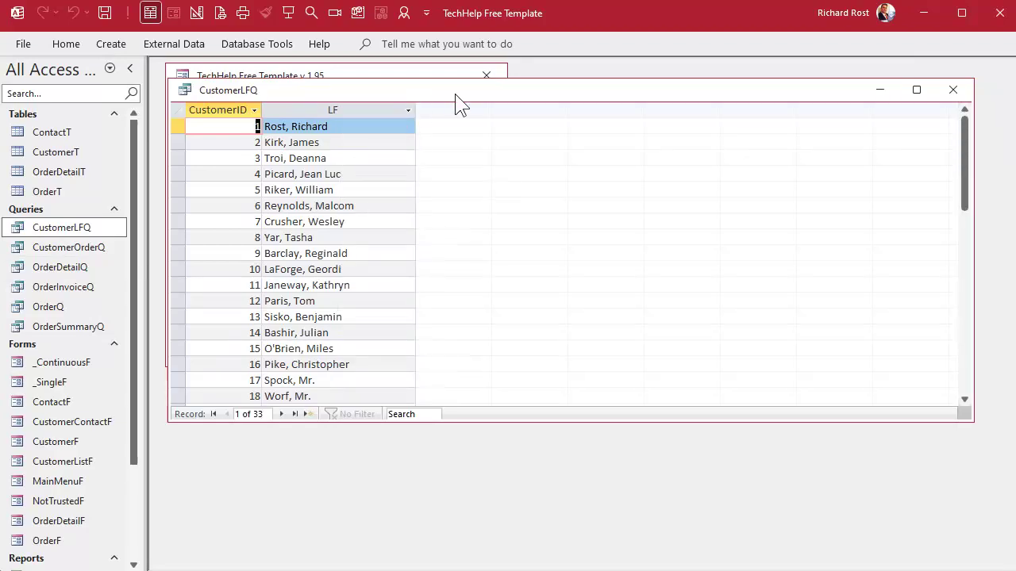
right_click(456, 93)
click(503, 174)
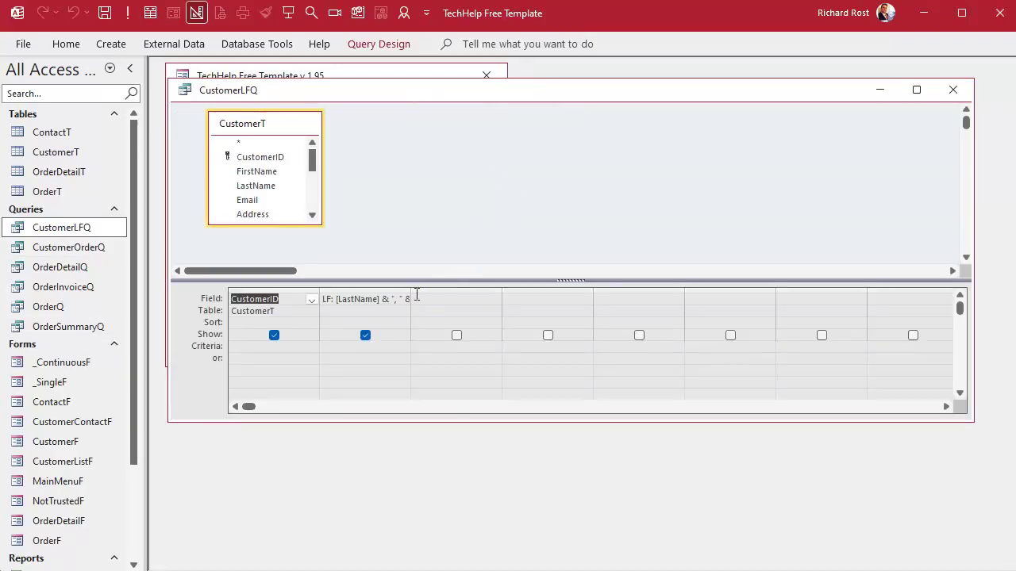
double_click(411, 290)
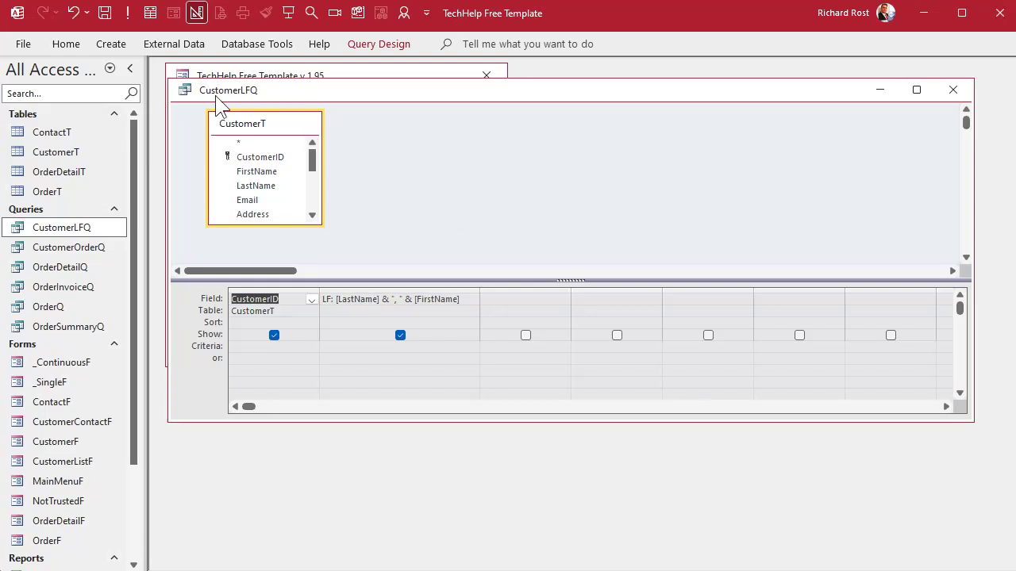
- Run the CustomerLFQ query and close it, saving its layout changes
click(128, 13)
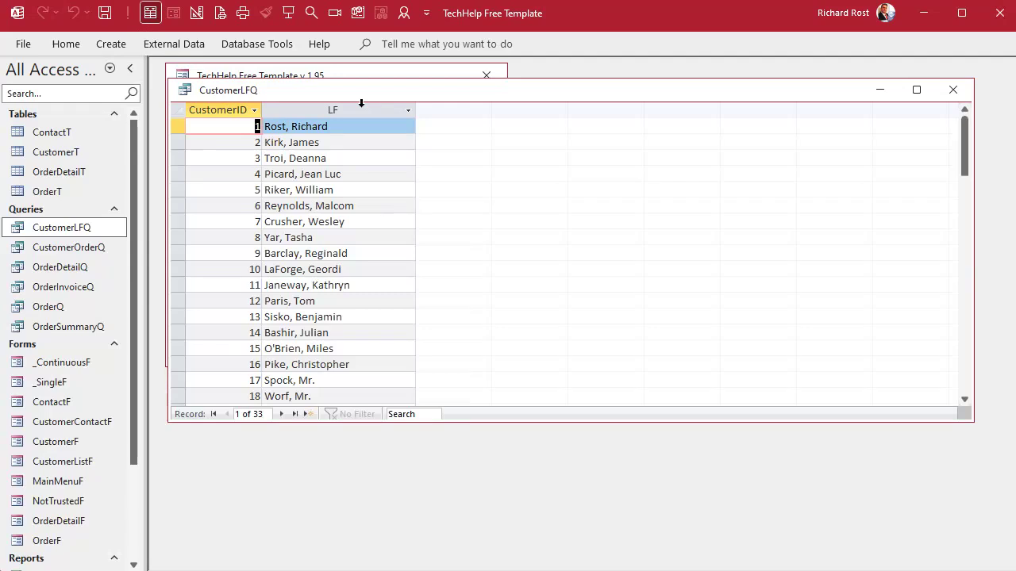
click(952, 90)
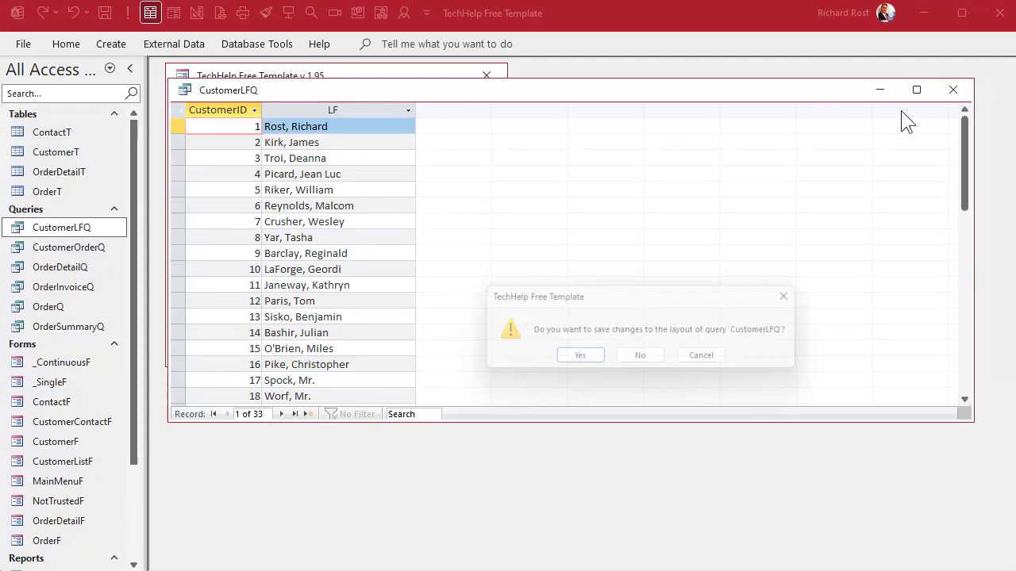
click(587, 358)
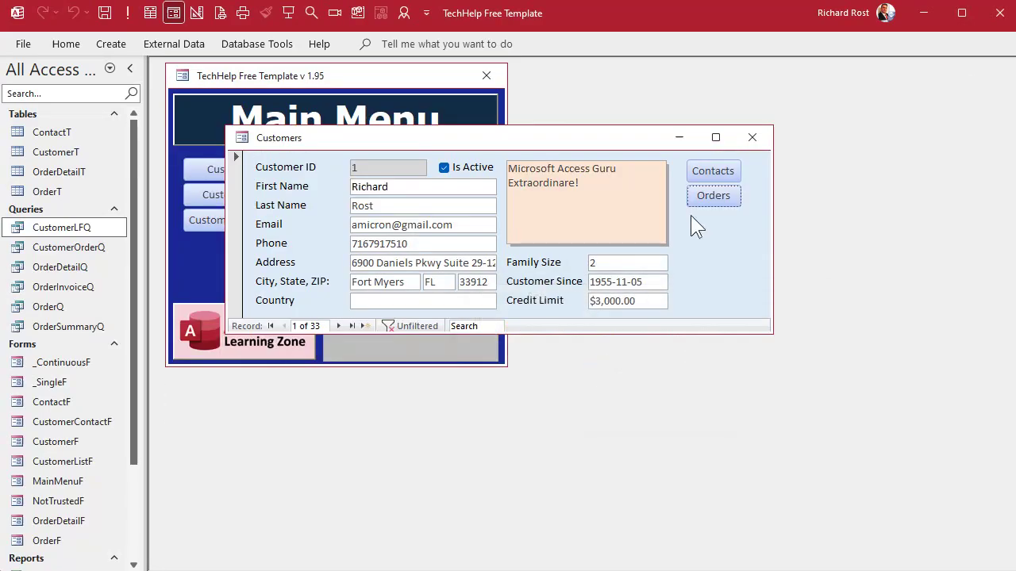
- Close the Customers form and start a new query design with CustomerLFQ as its source
click(755, 135)
double_click(111, 43)
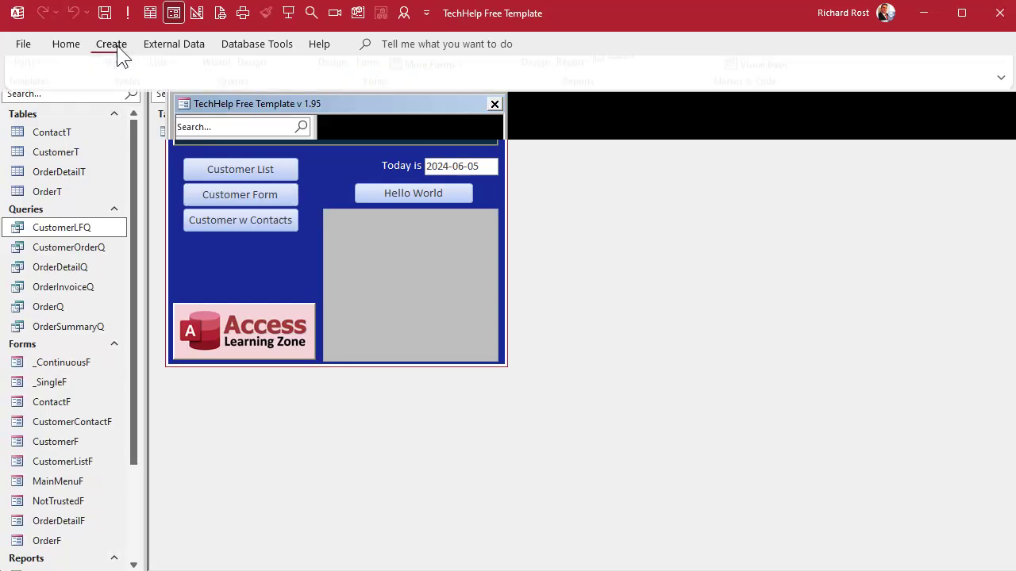
click(263, 94)
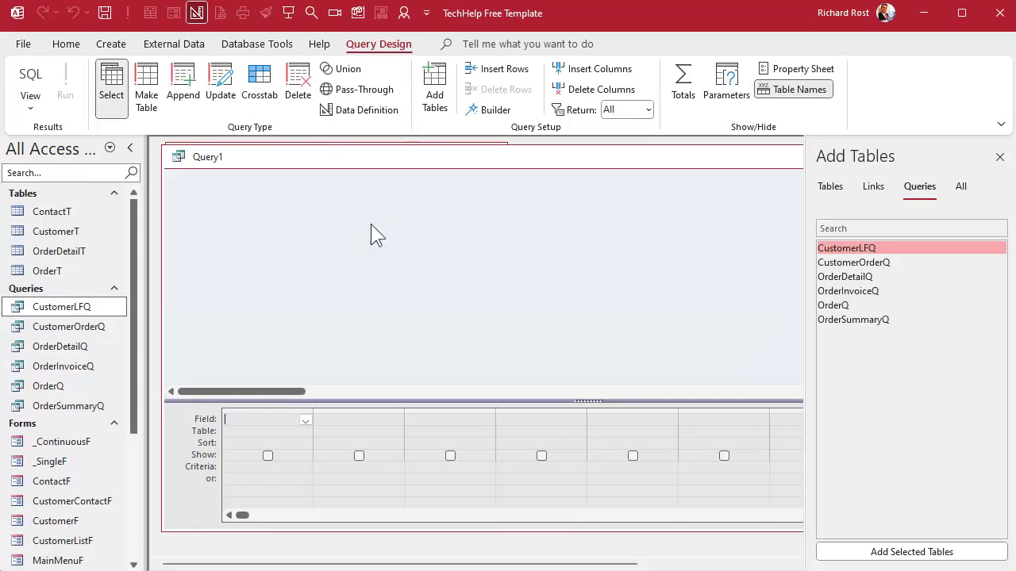
double_click(870, 249)
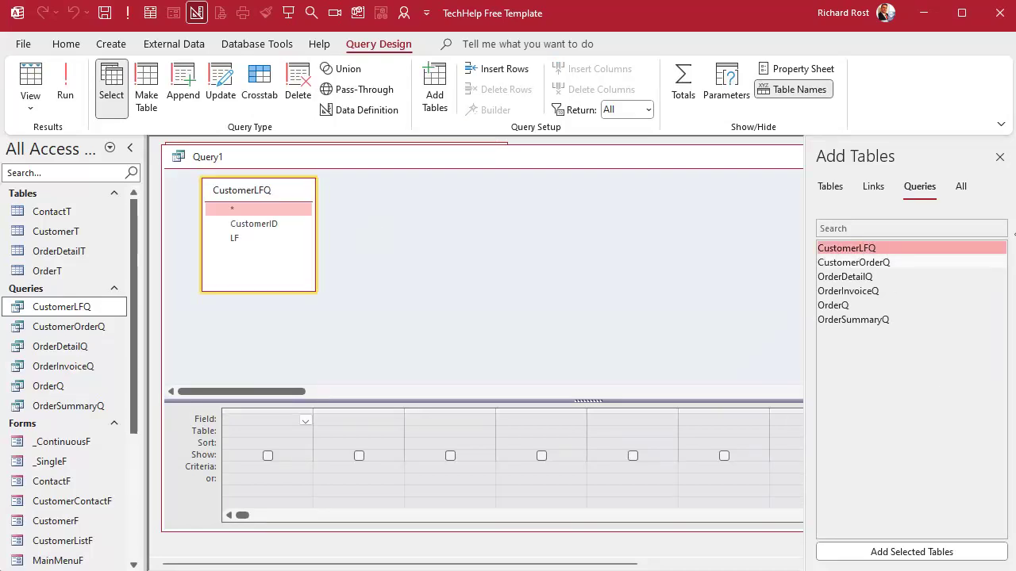
click(999, 157)
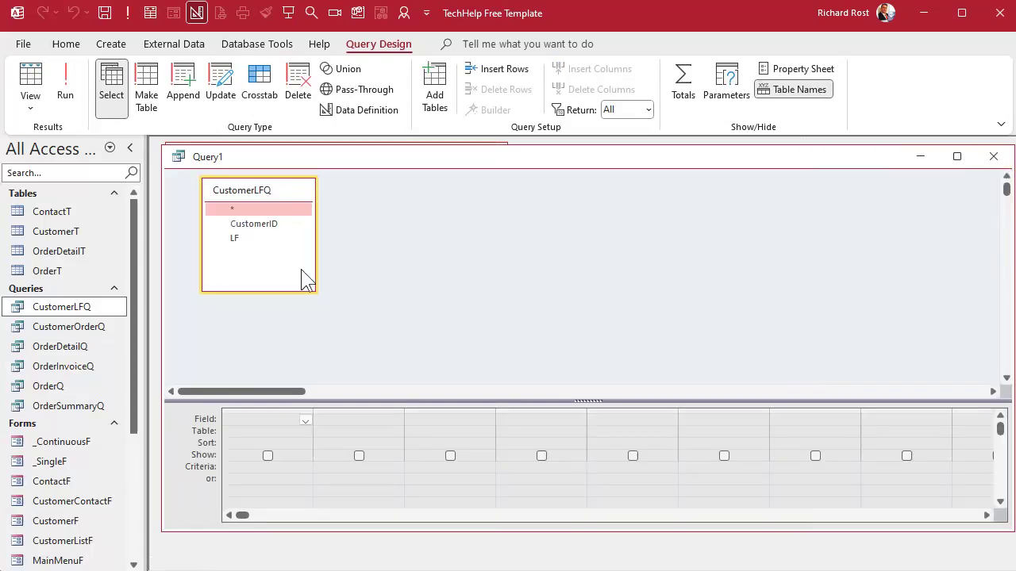
- Add the CustomerID and LF fields to the new query and show its SQL statement
double_click(269, 224)
double_click(268, 238)
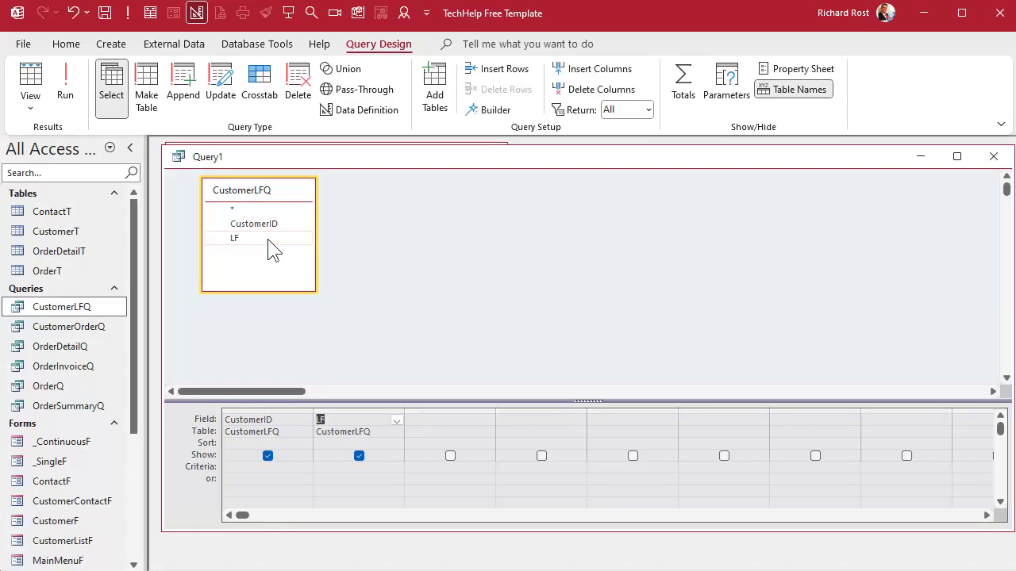
right_click(379, 234)
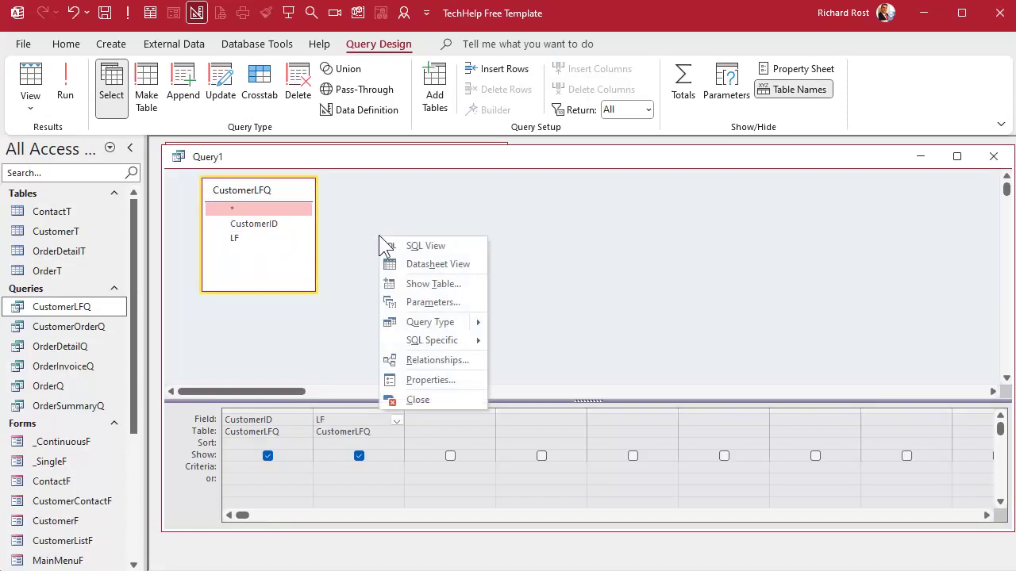
click(419, 245)
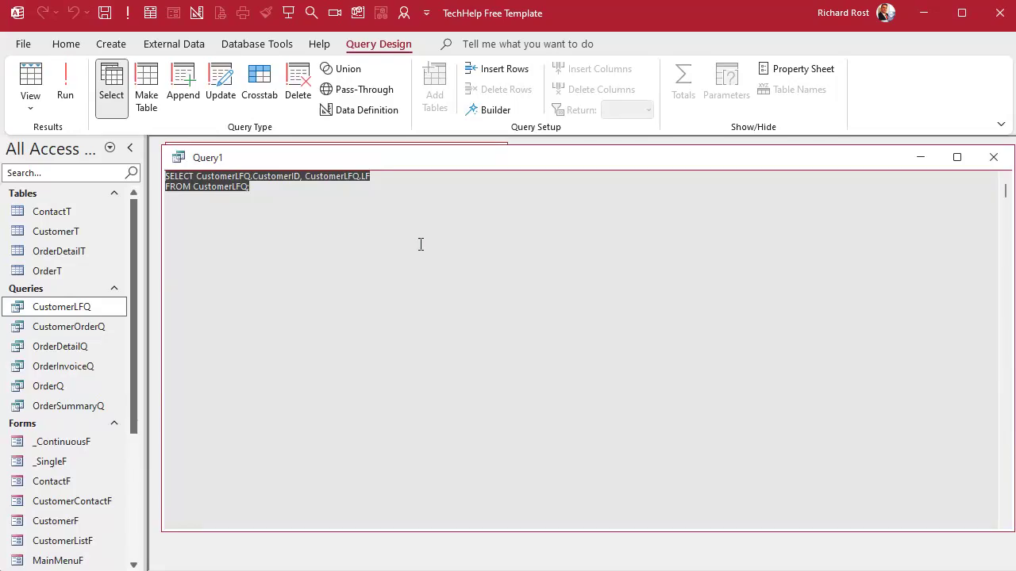
click(421, 244)
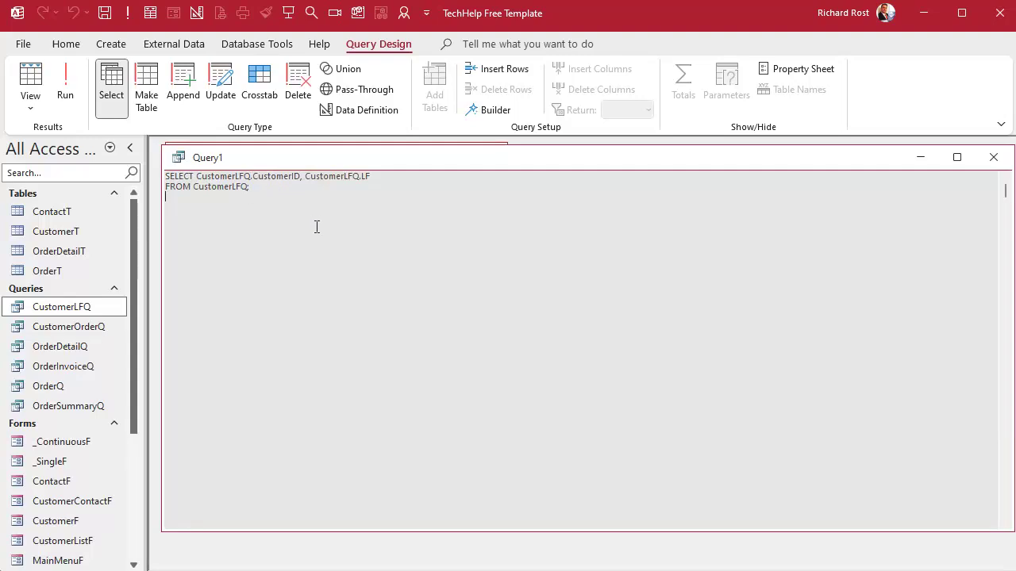
- Insert blank lines above the existing SQL and begin a first statement there: SELECT 0 as CustomerID, "Select One"
key(Up)
key(Up)
key(Return)
key(Return)
key(Return)
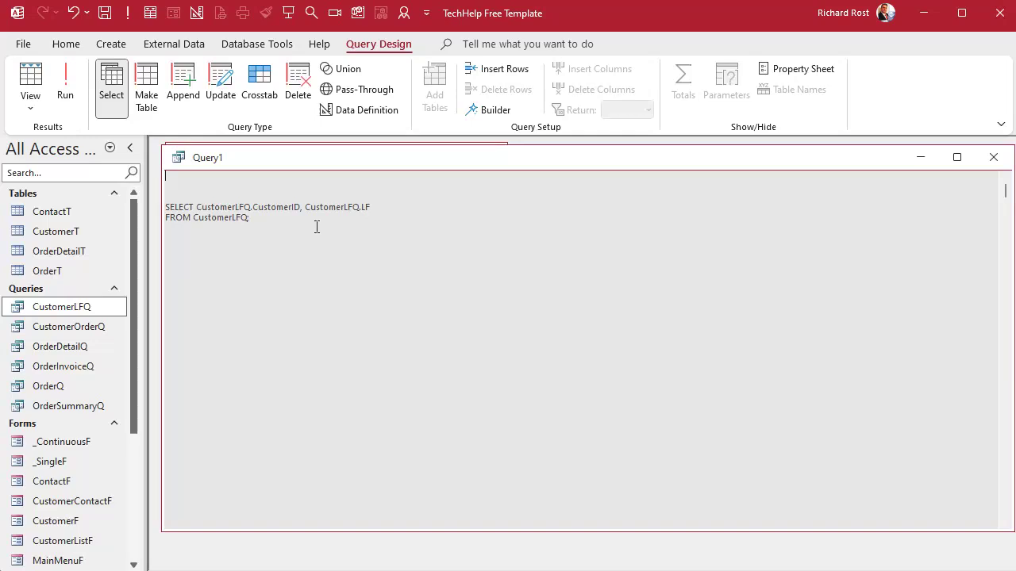
text(SELECT 0 as CustomerID, "Select O)
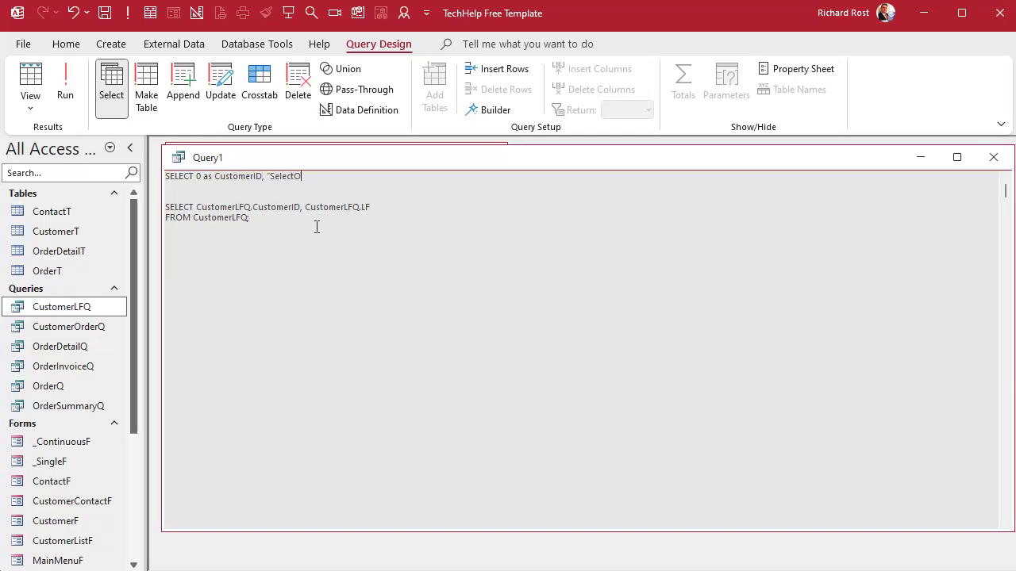
key(BackSpace)
text(One)
- In an enlarged editor, complete the first SELECT statement with "as LF" and the line "FROM CustomerLFQ"
key(shift+F2)
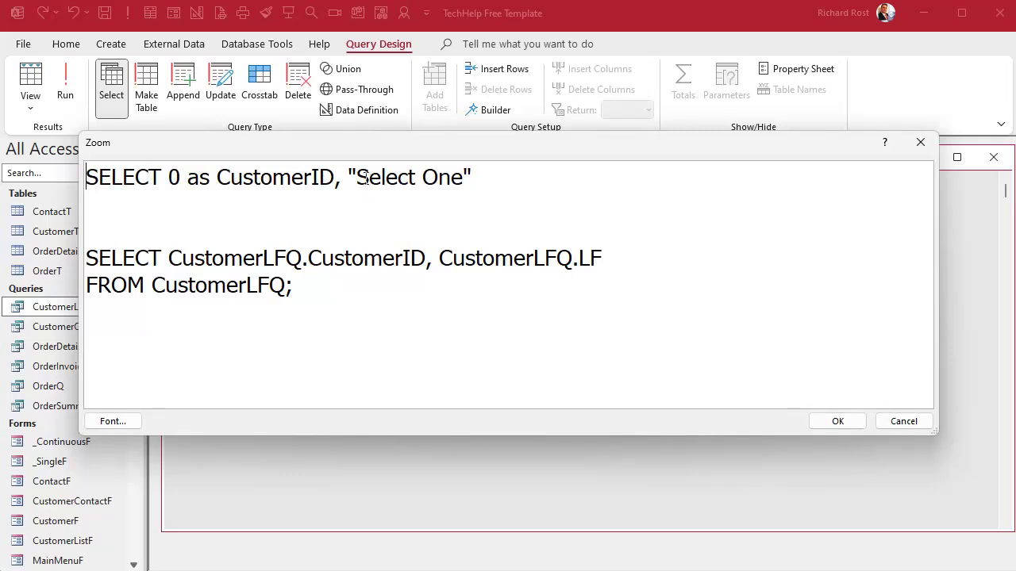
click(514, 174)
text(as LF)
key(Return)
text(FROM )
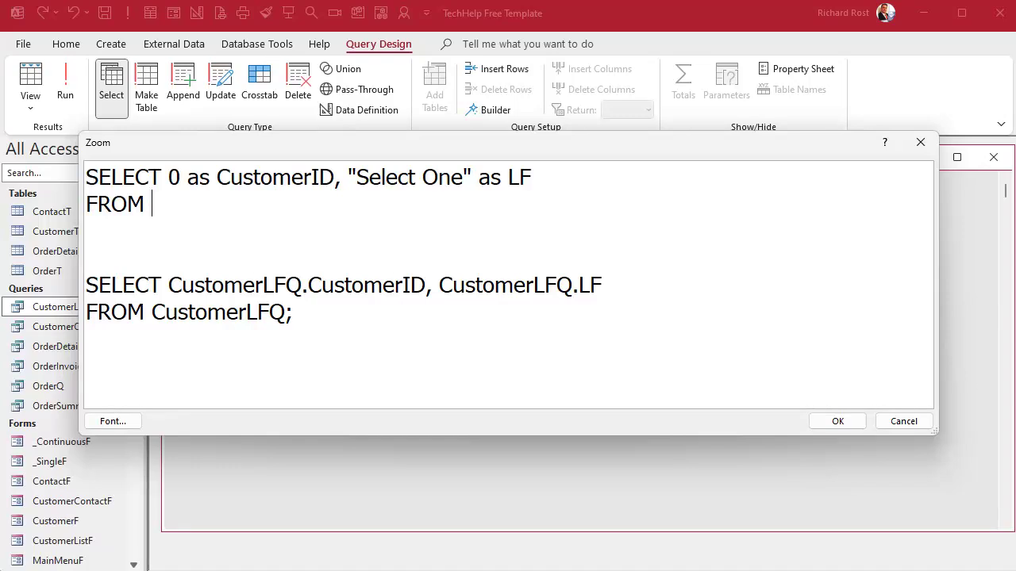
text(CustomerLFQ)
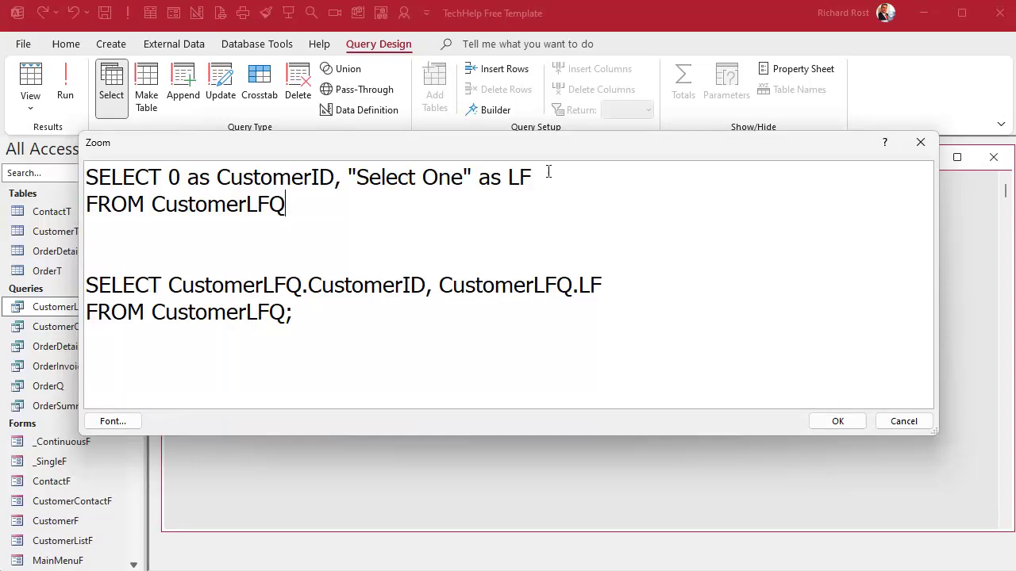
- Join the two SELECT statements with a UNION line, remove the spare blank line and accept the edited SQL
key(Down)
text(UNION)
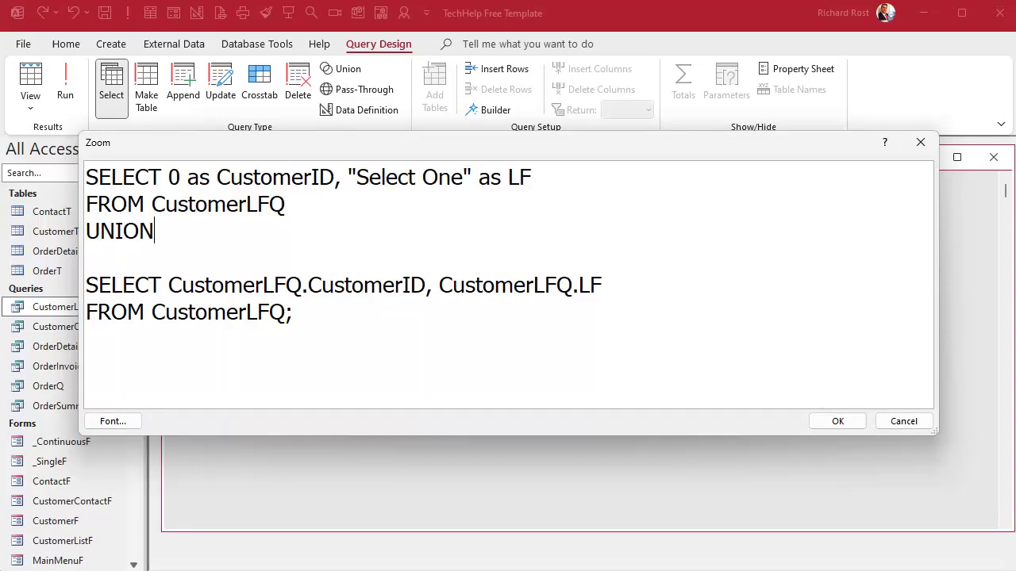
key(Delete)
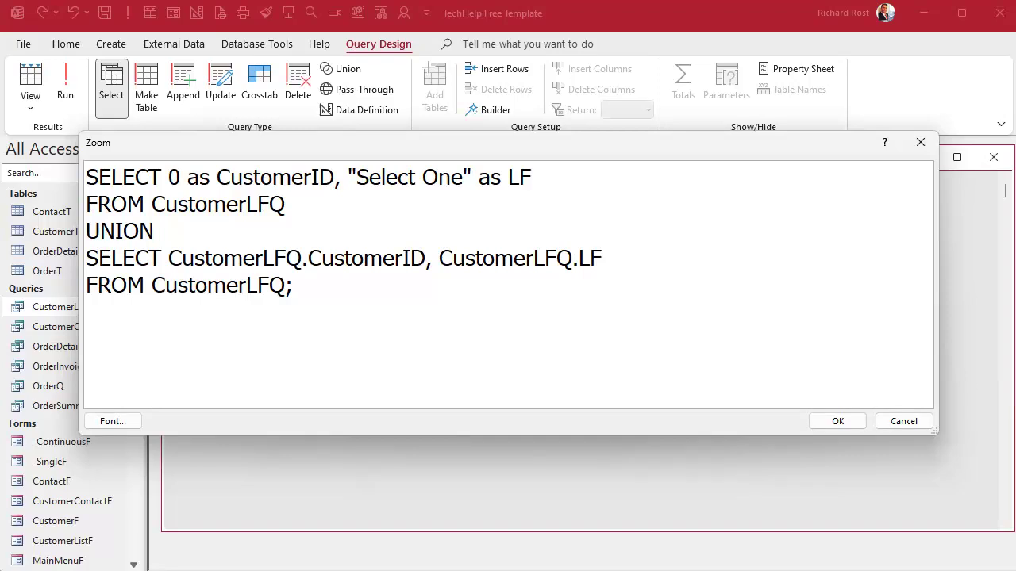
click(837, 422)
- Save the union query as CustomerLFSelectOneQ
key(ctrl+s)
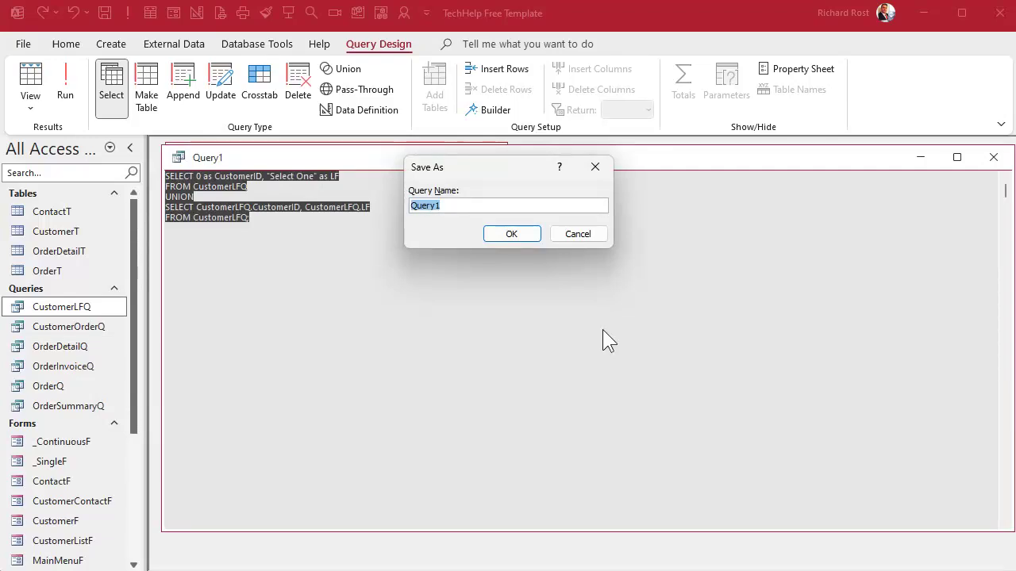
text(CustomerL)
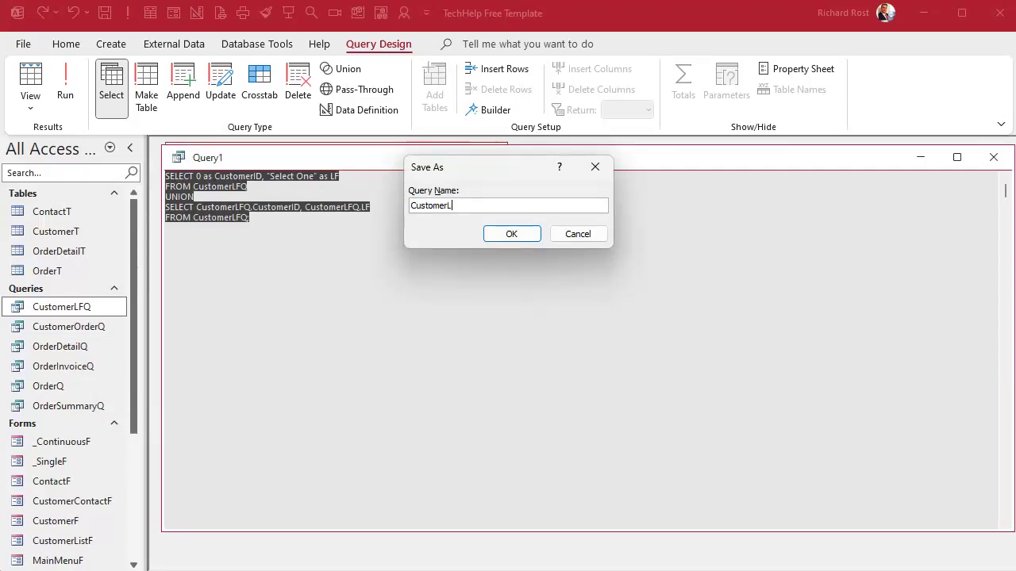
text(FSelectOneQ)
key(Return)
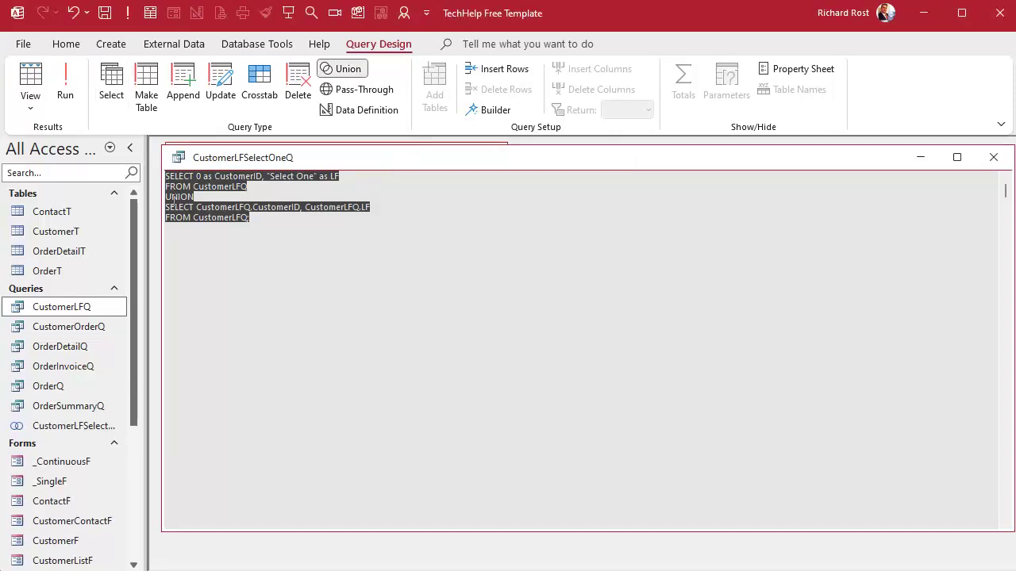
- Run the union query, widen its LF column and review the full list of records
click(73, 89)
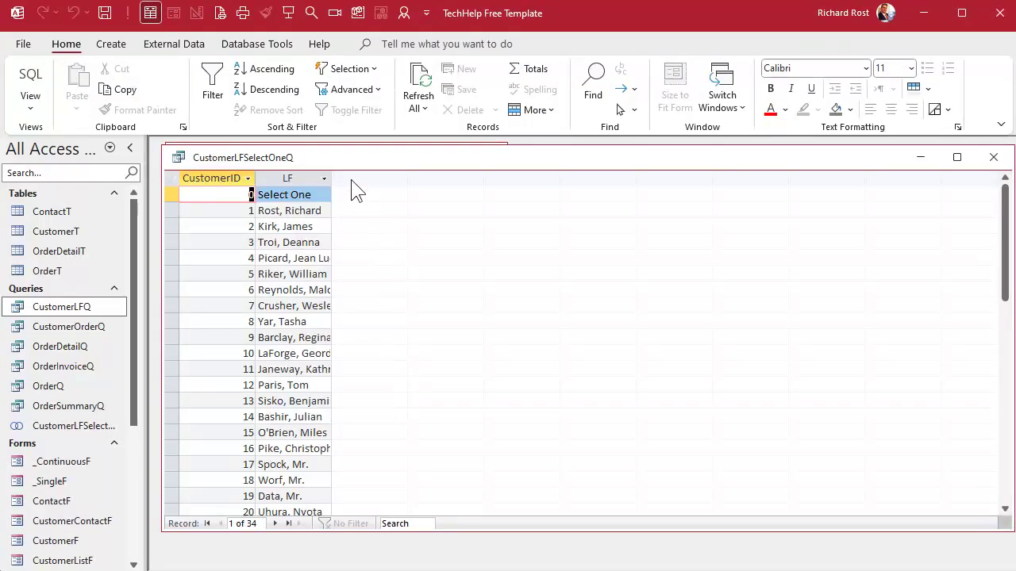
drag(333, 177, 407, 253)
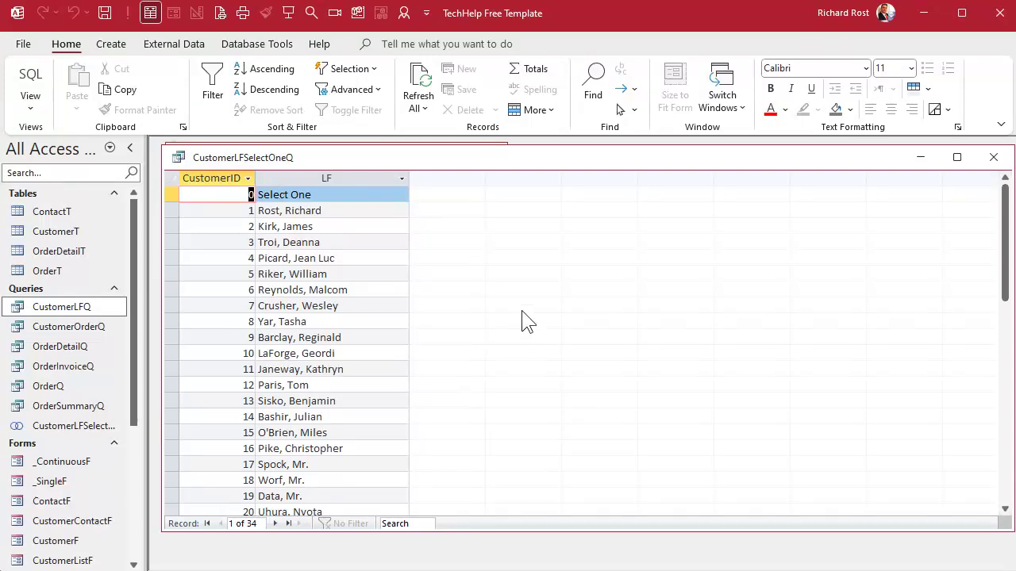
scroll(524, 322, down, 6)
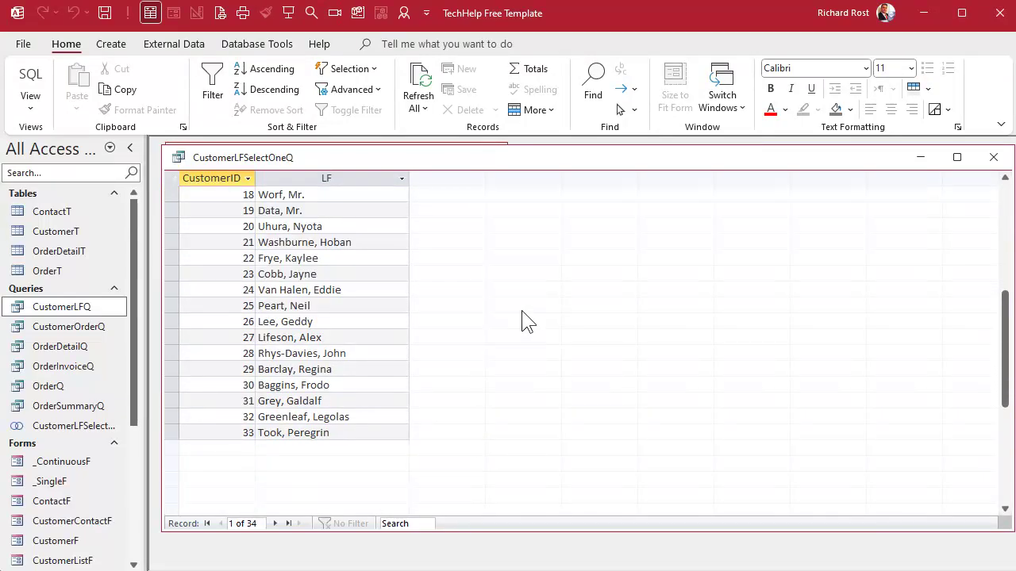
scroll(526, 319, up, 6)
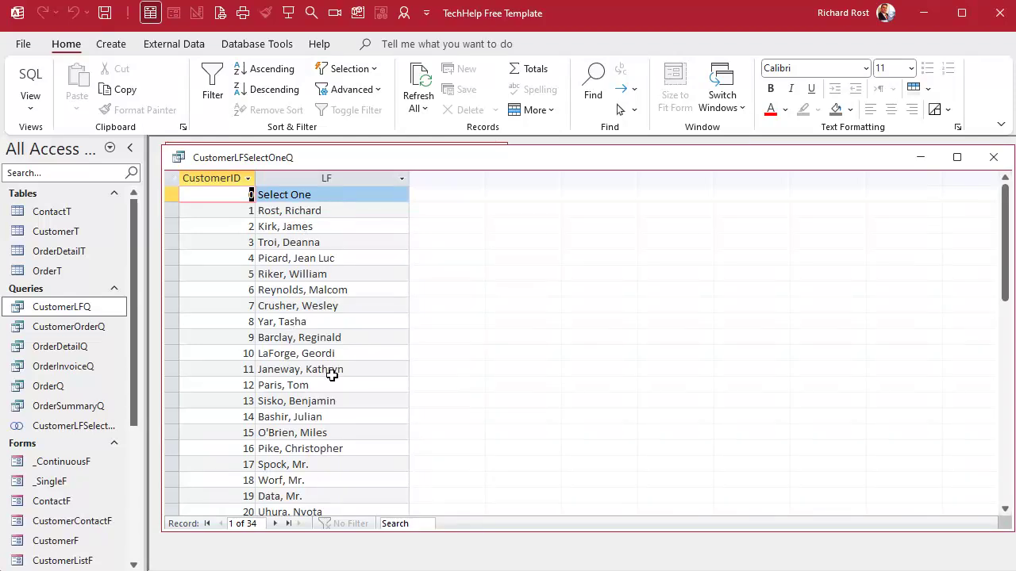
- Add the line "ORDER BY LF;" at the end of the union query's SQL and accept the edit
click(32, 95)
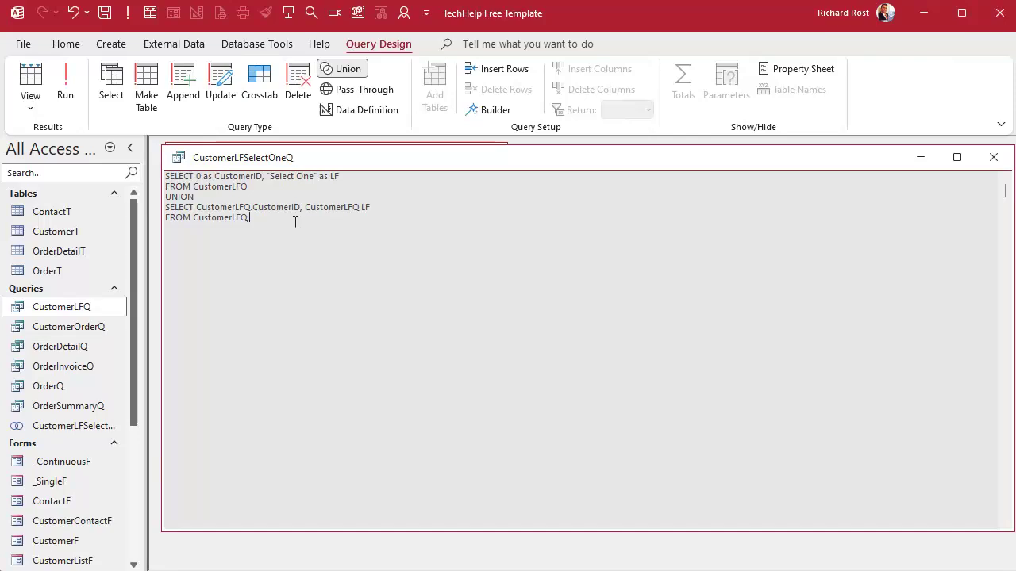
key(shift+F2)
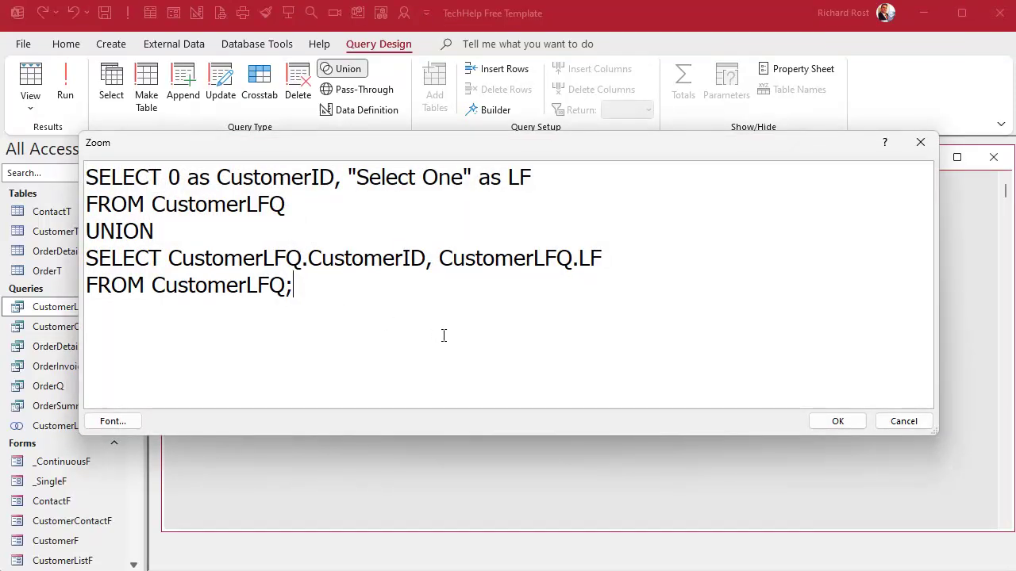
key(BackSpace)
key(Return)
text(ORDER BY LF;)
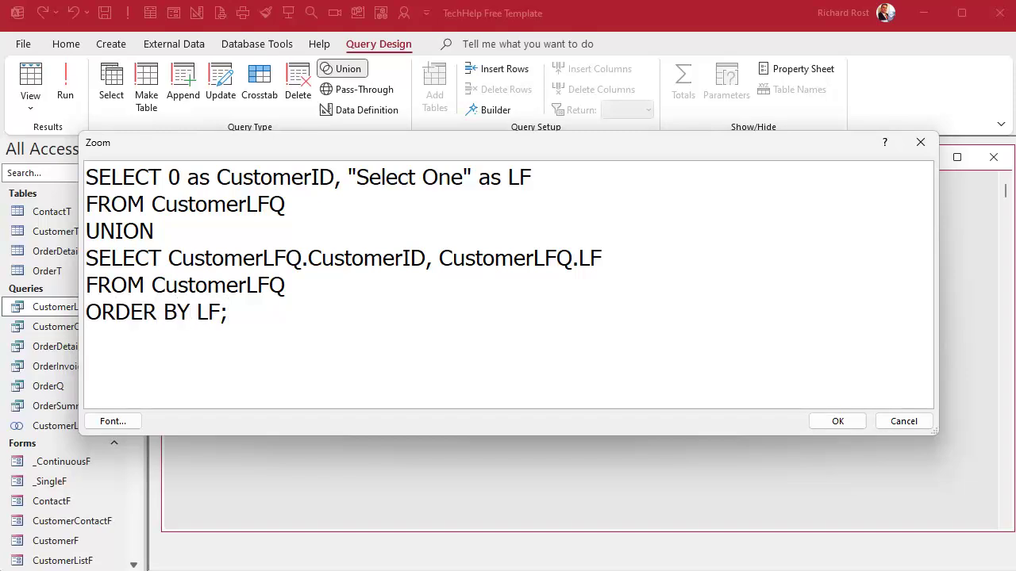
click(827, 421)
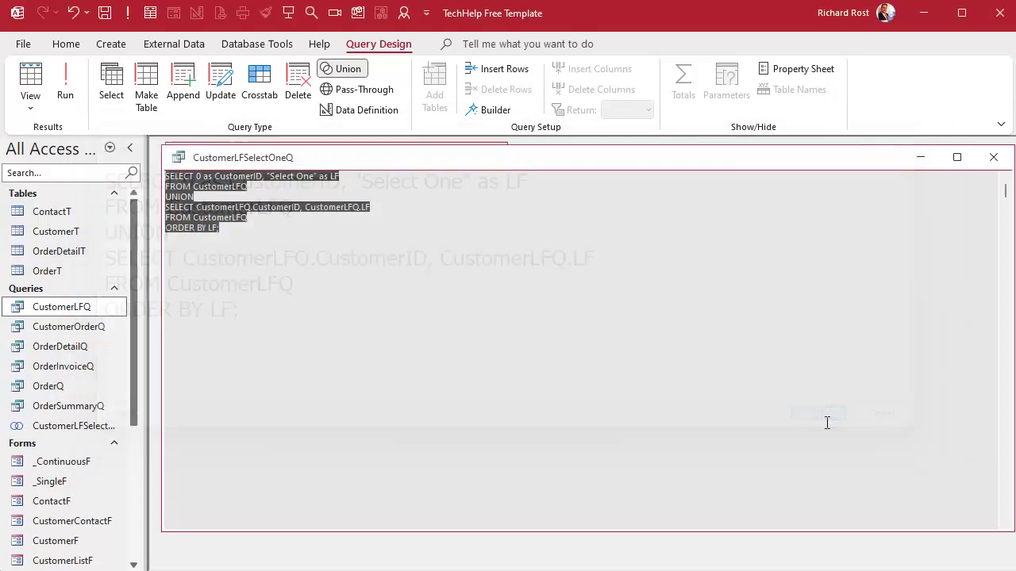
- Run the union query and look for where the "Select One" record falls in the sorted list
click(62, 73)
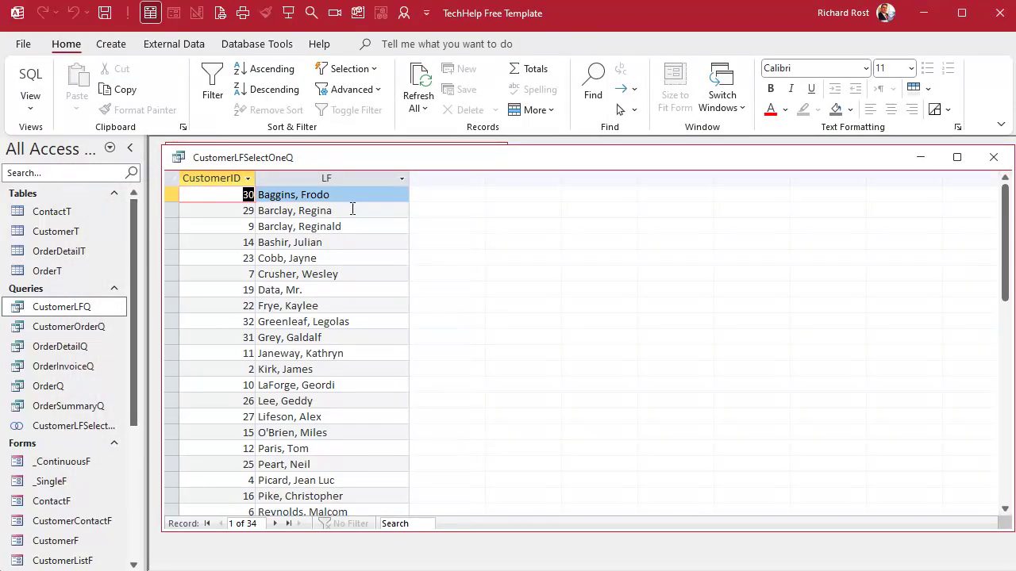
scroll(349, 314, down, 5)
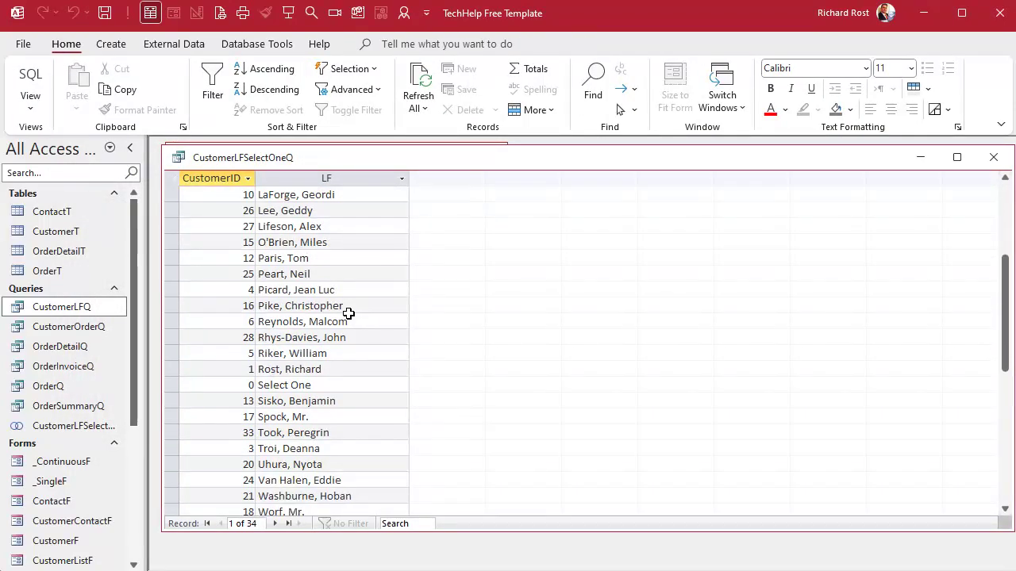
scroll(348, 305, down, 1)
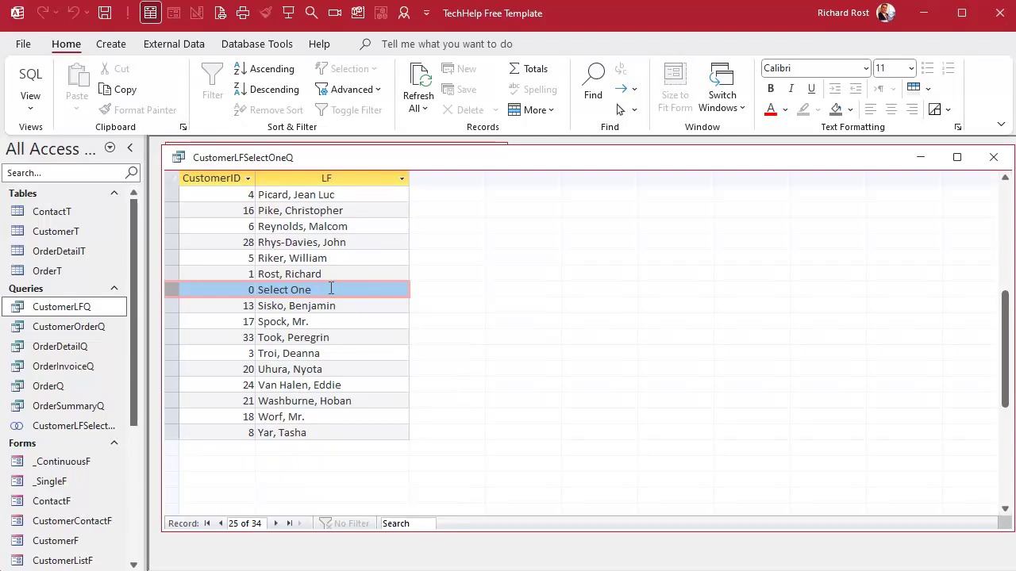
scroll(331, 288, up, 6)
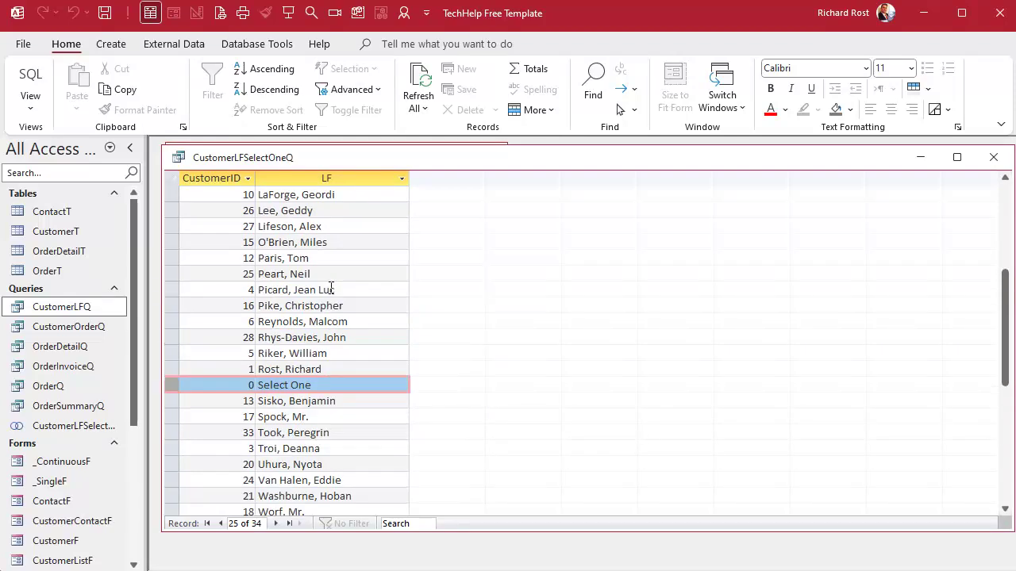
- In the enlarged SQL editor, add the column "1 as SortOrder" to the first SELECT statement
click(32, 74)
key(shift+F2)
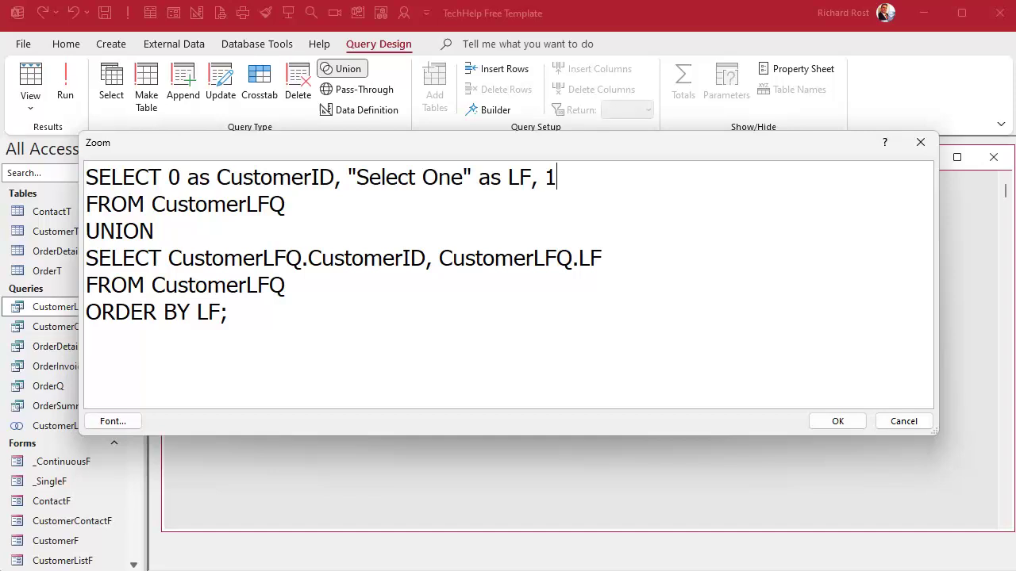
text(as Sort)
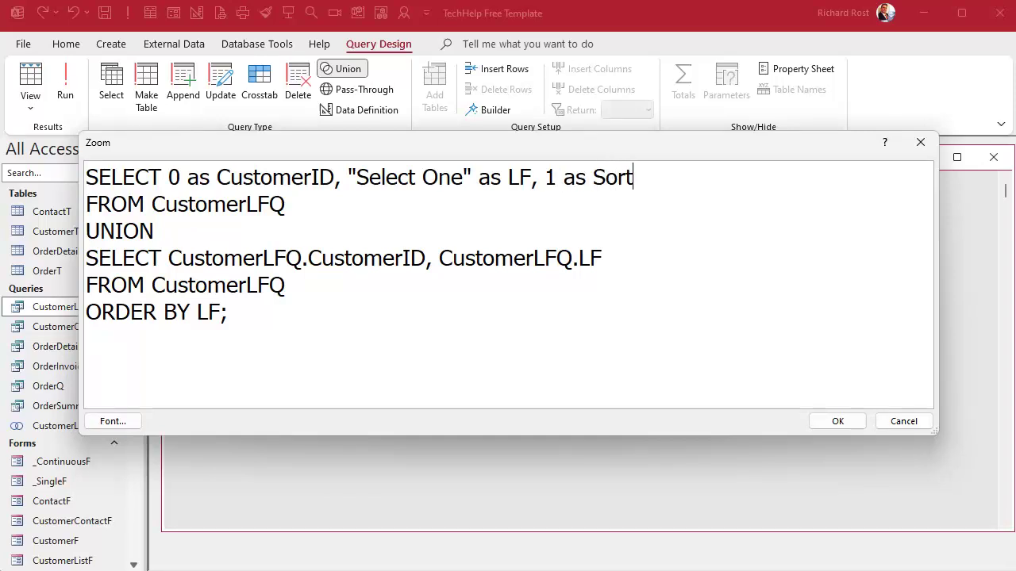
text(Order)
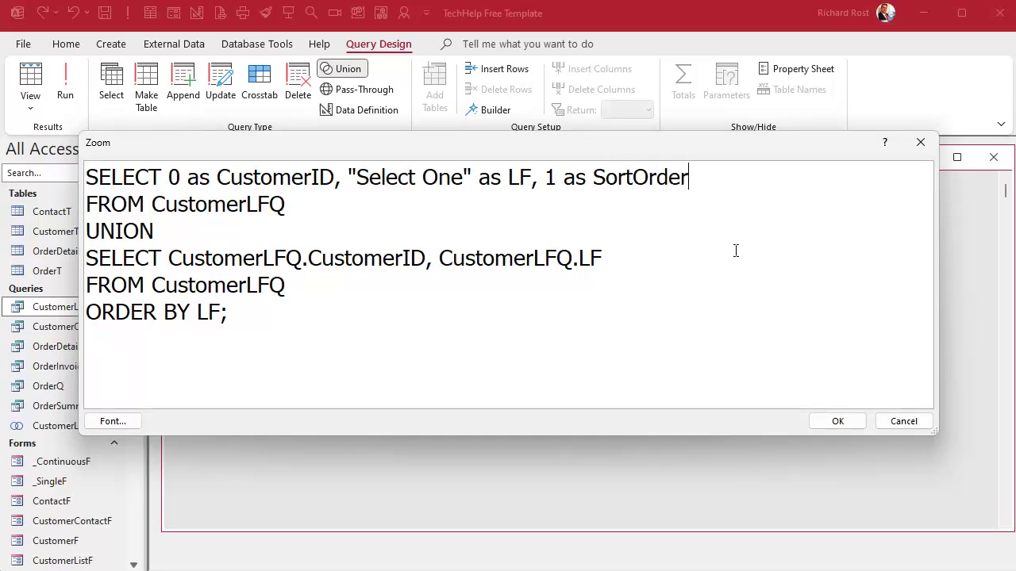
- Add "2 as SortOrder" to the second SELECT statement and put SortOrder before LF in the ORDER BY clause
click(724, 254)
text(, 2 as SortO)
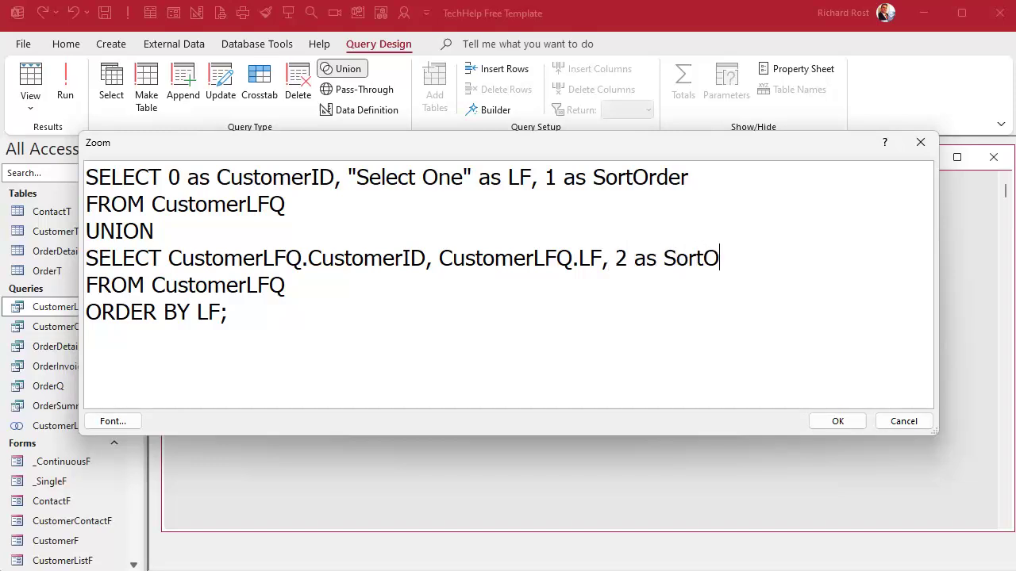
text(rder FROM CustomerLFQ ORDER BY )
text(SortOrder,)
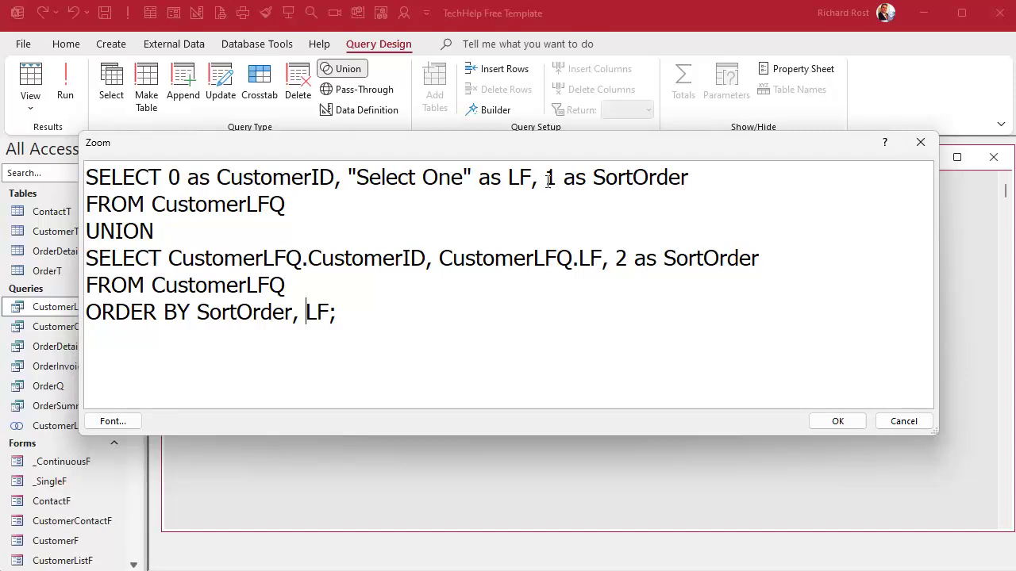
- Check the SortOrder values in both SELECT statements and the ORDER BY fields, and accept the edited SQL
drag(547, 179, 584, 179)
drag(616, 258, 679, 253)
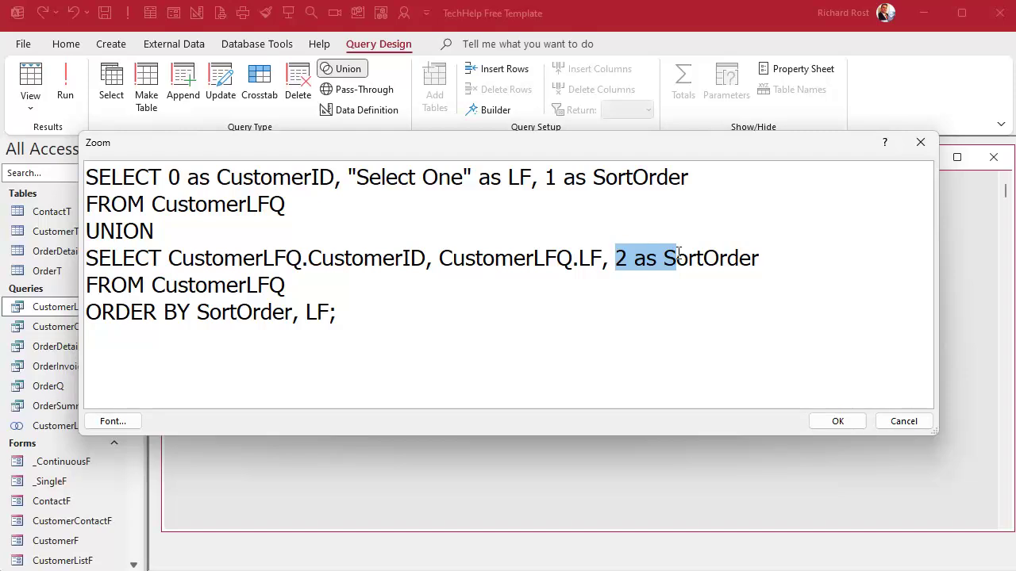
double_click(114, 179)
double_click(119, 258)
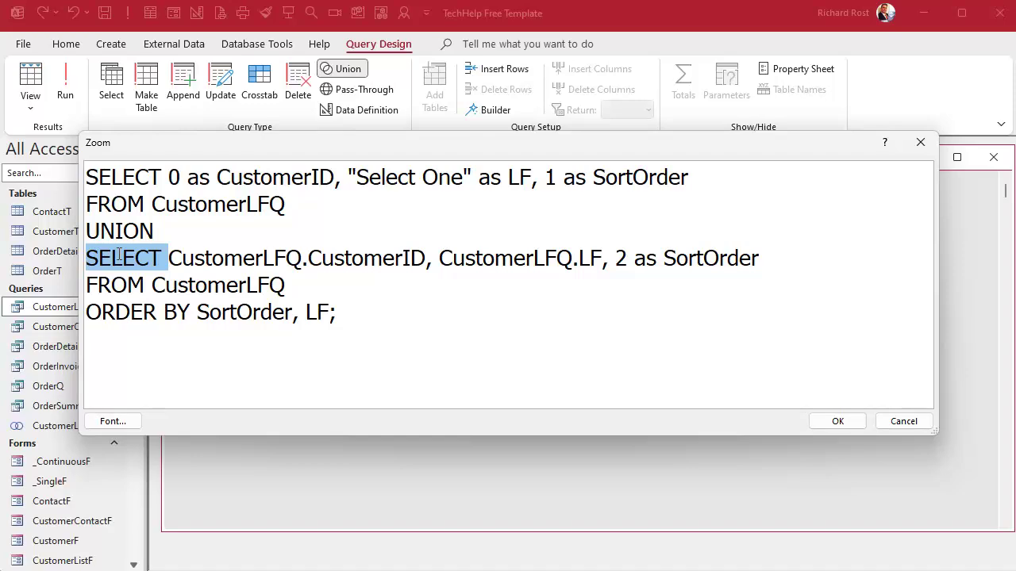
double_click(316, 312)
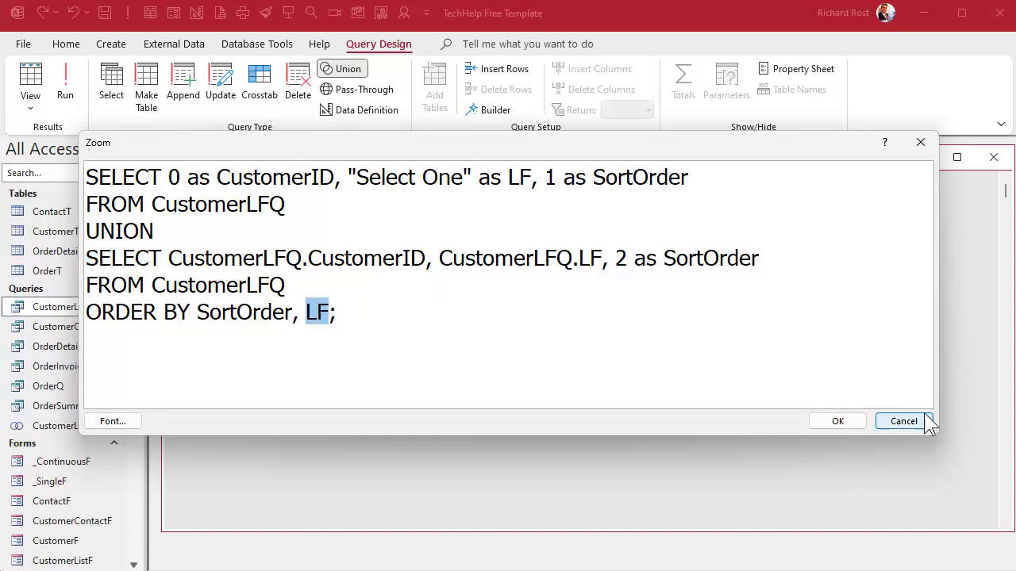
click(850, 423)
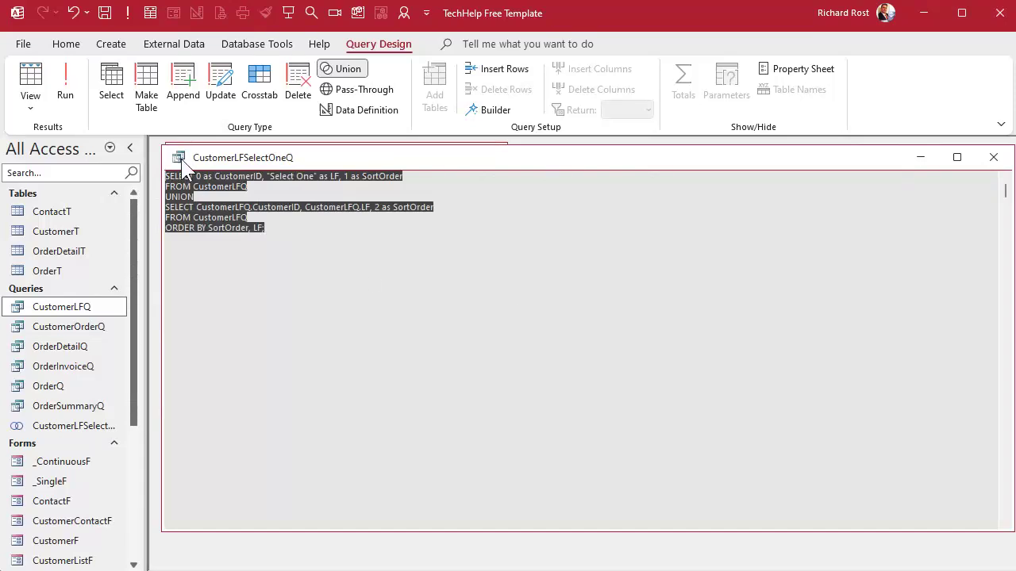
- Run the union query to check the position of the "Select One" record, and return to the SQL
click(65, 83)
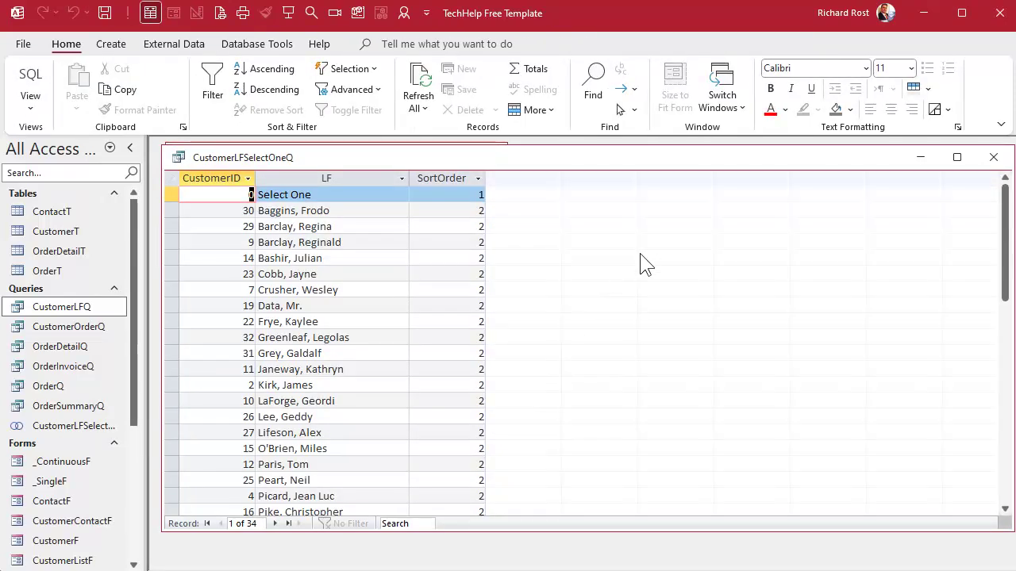
click(177, 194)
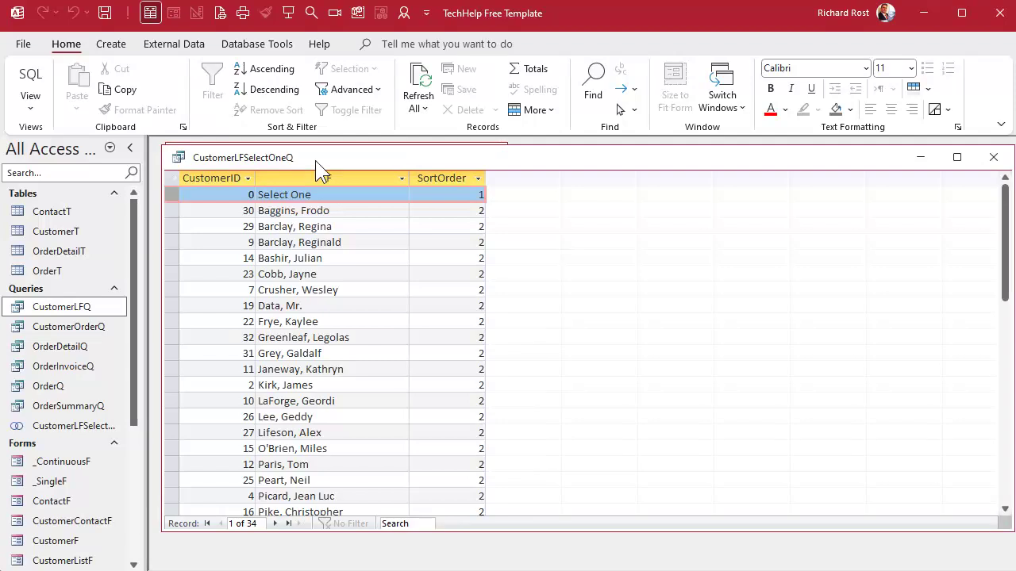
right_click(467, 165)
click(28, 80)
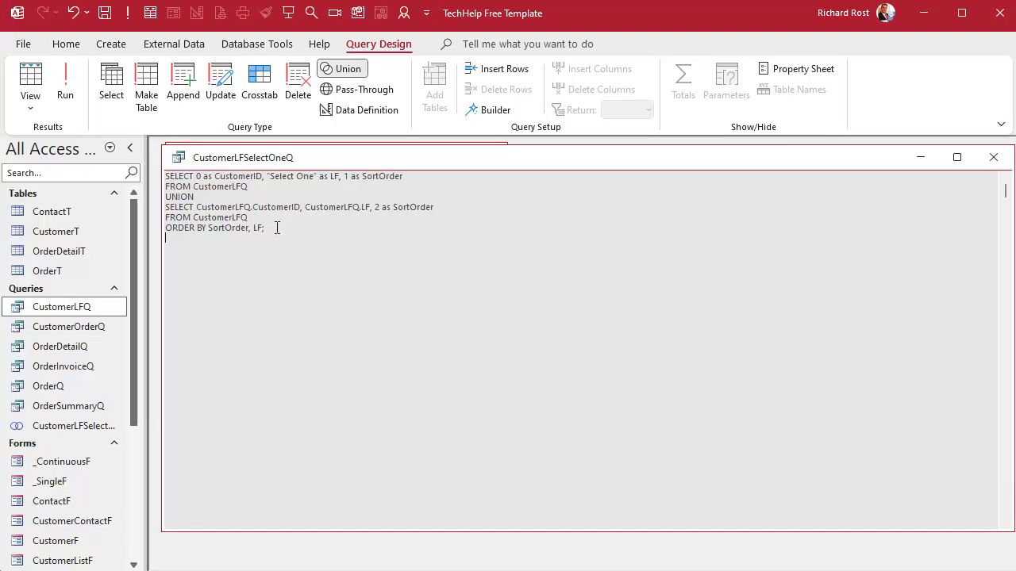
- Close CustomerLFSelectOneQ with its design changes saved, and reopen it briefly to check its records
click(65, 428)
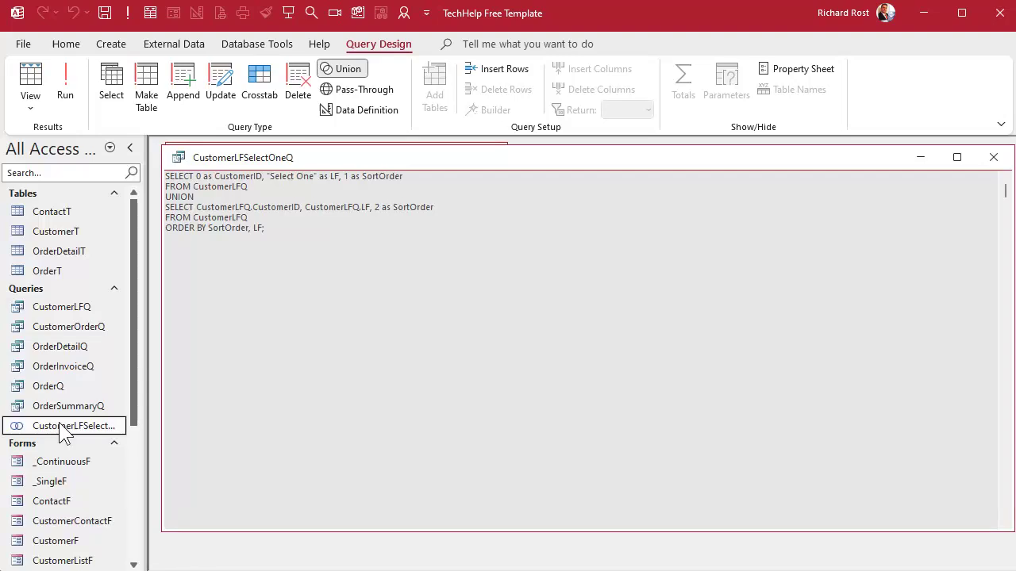
click(361, 394)
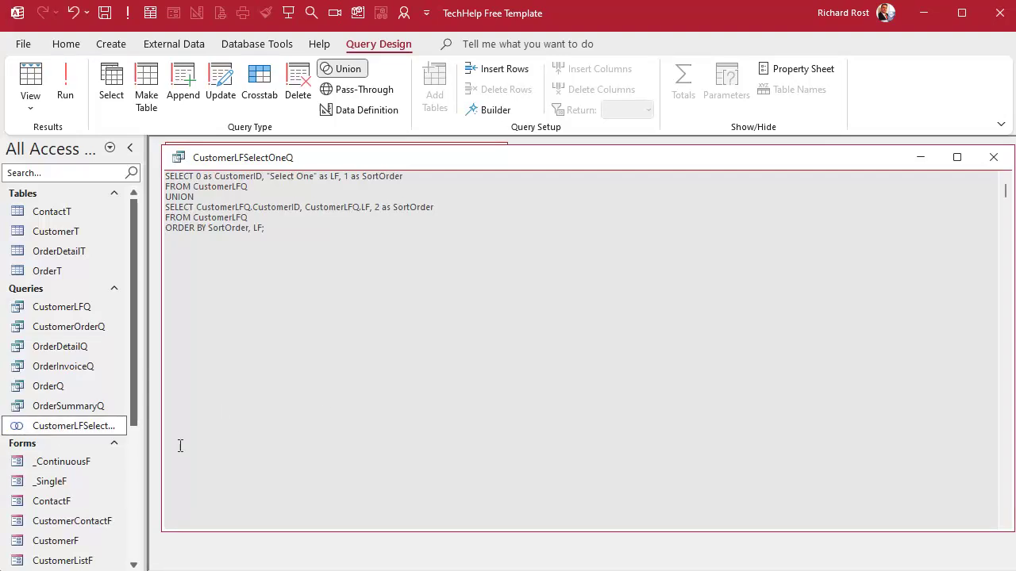
click(101, 432)
click(993, 157)
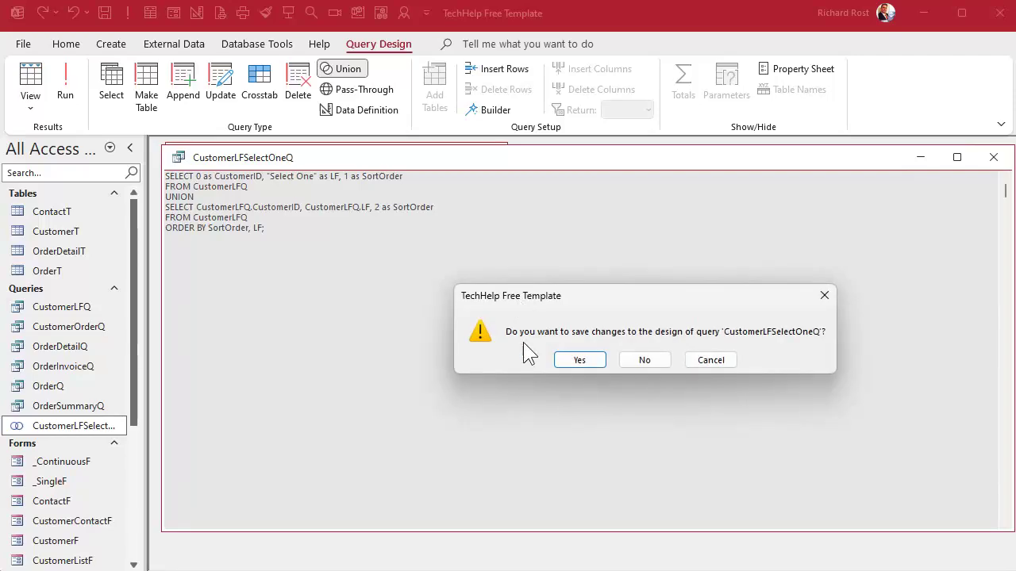
click(576, 360)
double_click(89, 428)
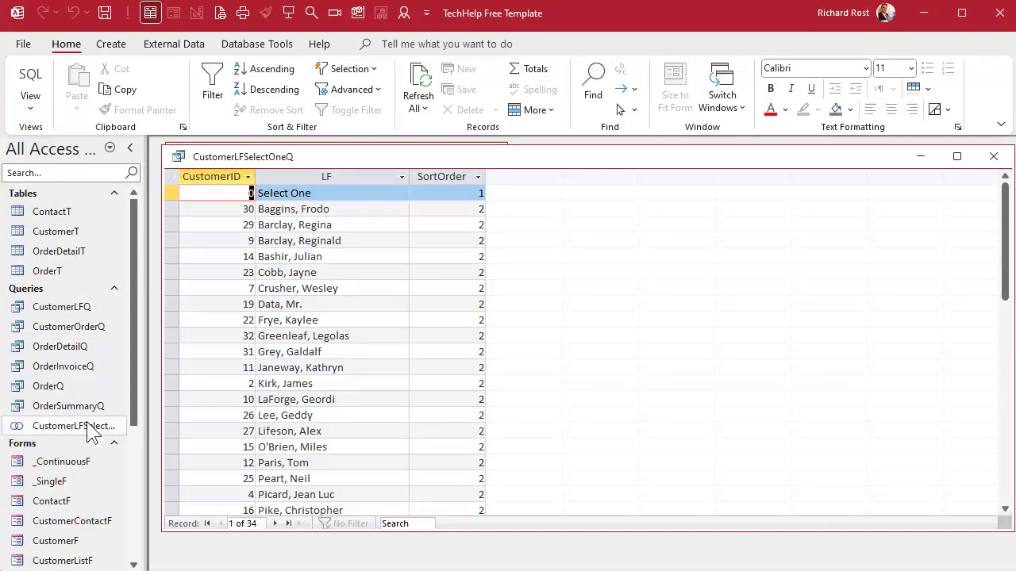
click(993, 156)
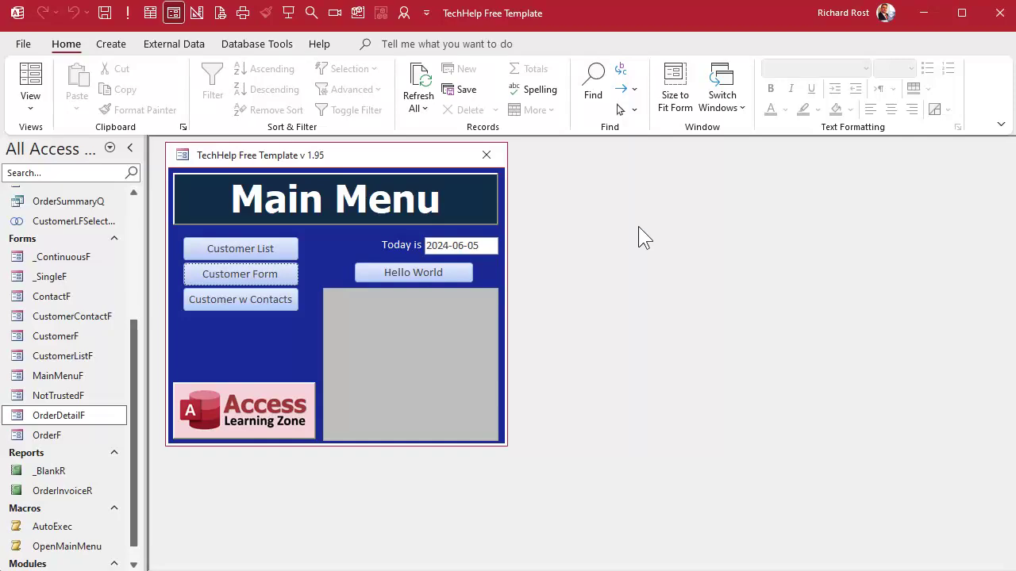
- Open the first customer's orders from the customer form and switch the order form to design view
click(262, 274)
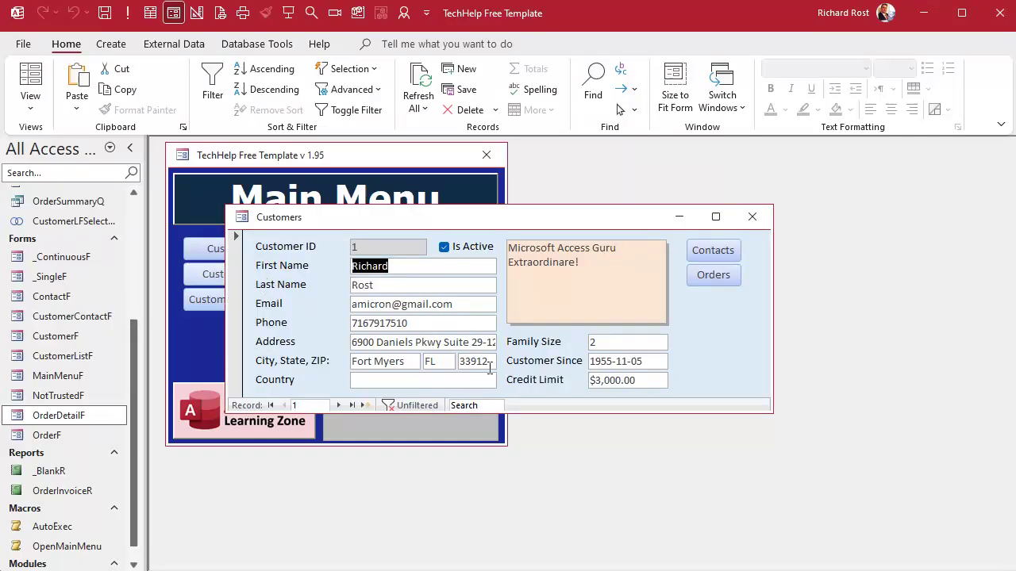
click(728, 283)
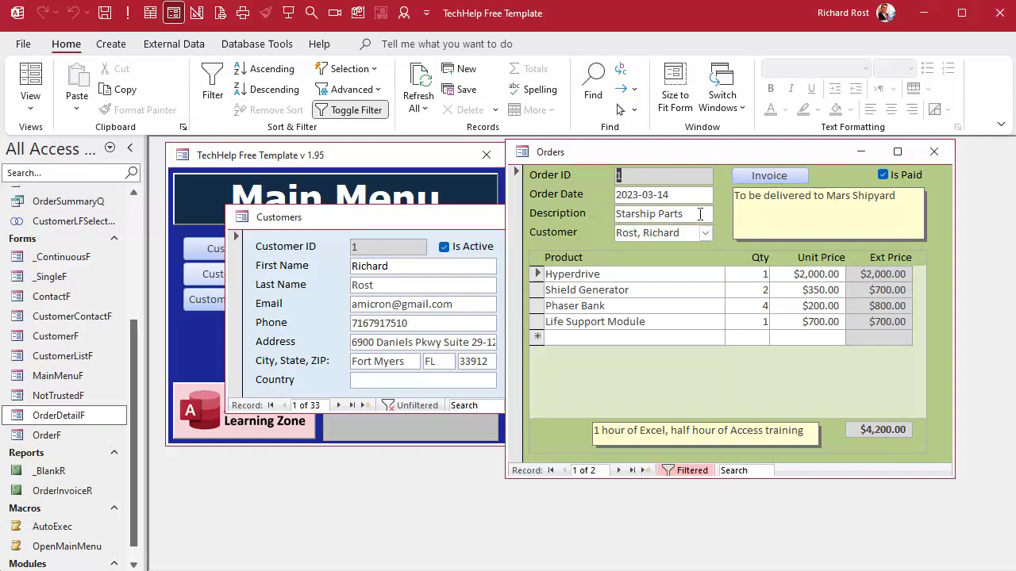
right_click(707, 153)
click(746, 273)
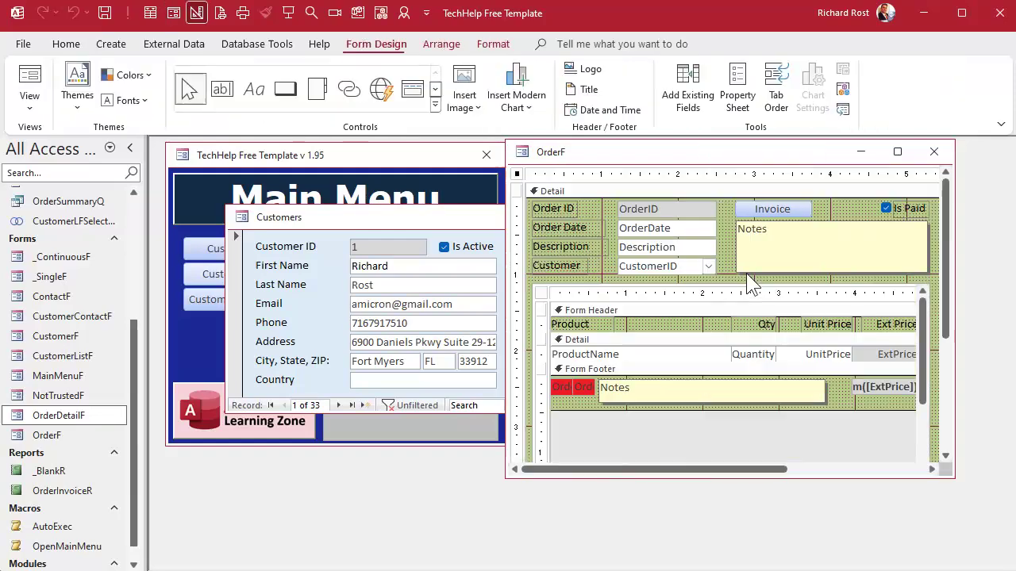
- Set the row source of the order form's CustomerCombo combo box to CustomerLFSelectOneQ
double_click(669, 263)
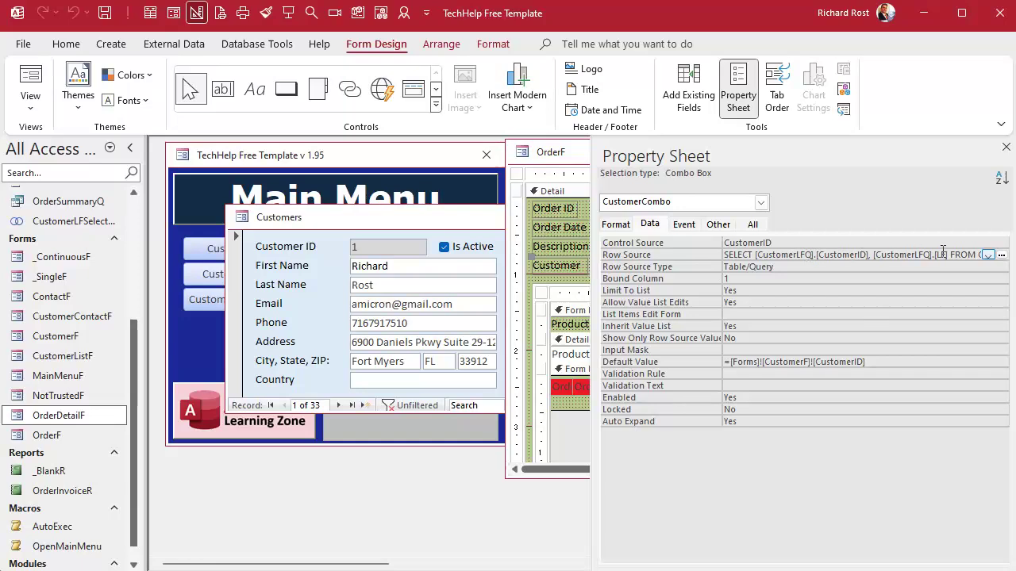
click(988, 254)
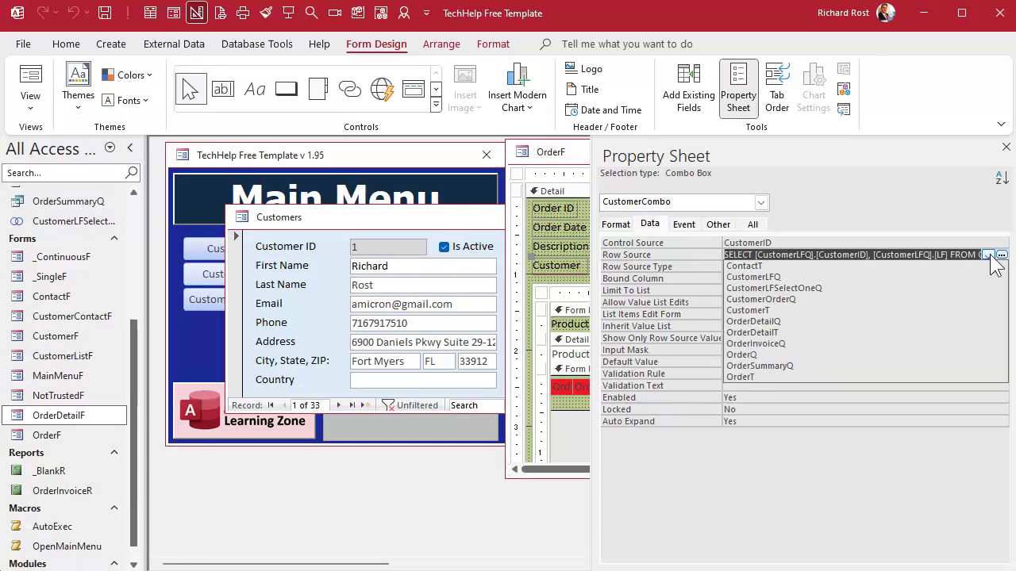
click(842, 290)
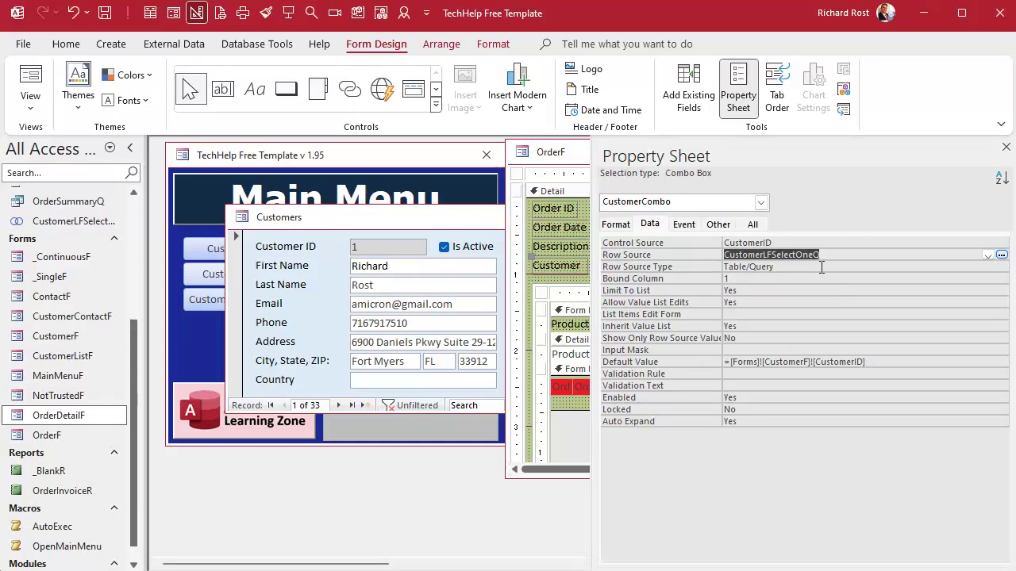
click(819, 266)
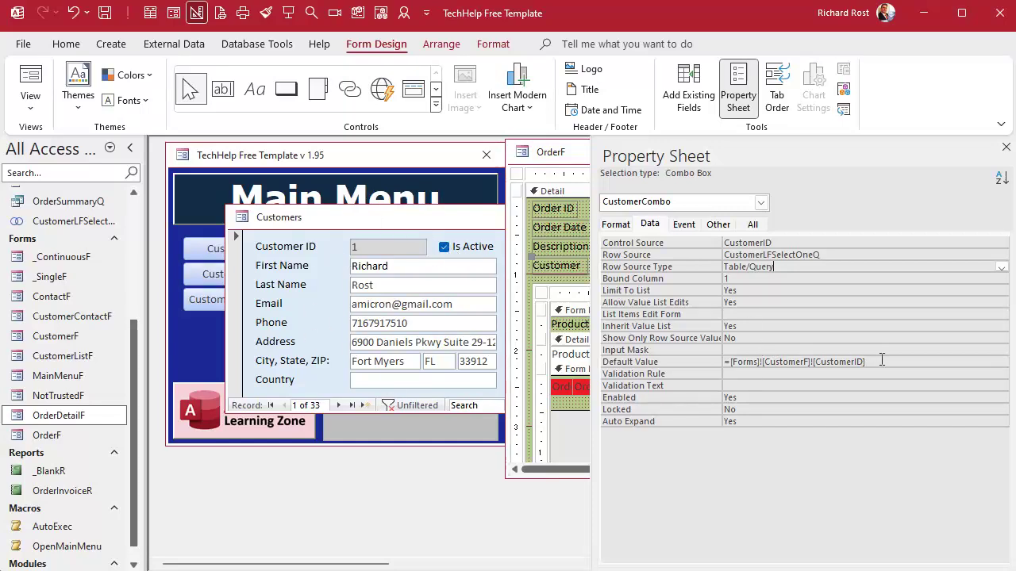
- Set the CustomerCombo combo box's default value to 0 and close the Customers form
drag(865, 362, 720, 361)
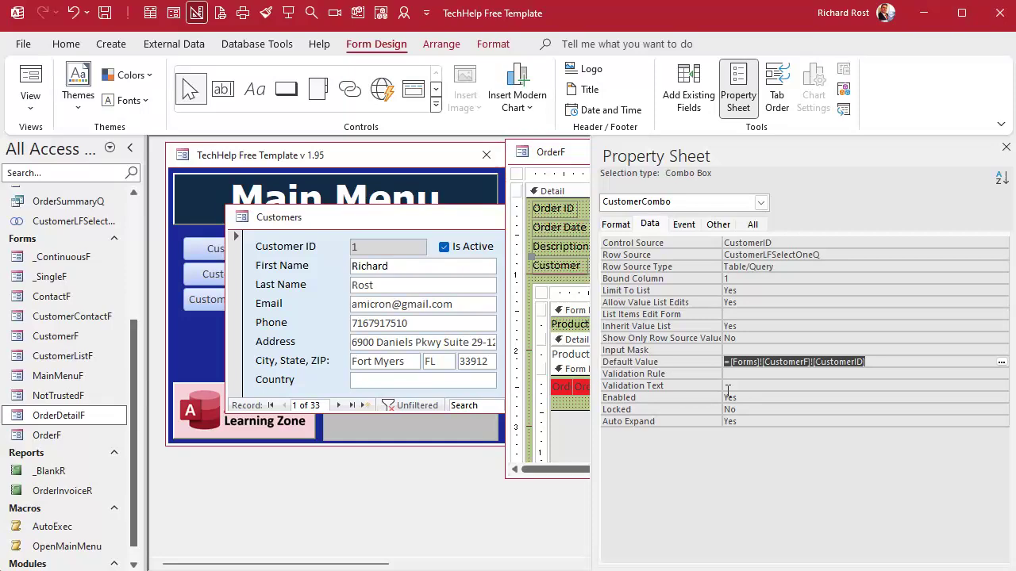
text(0)
key(Return)
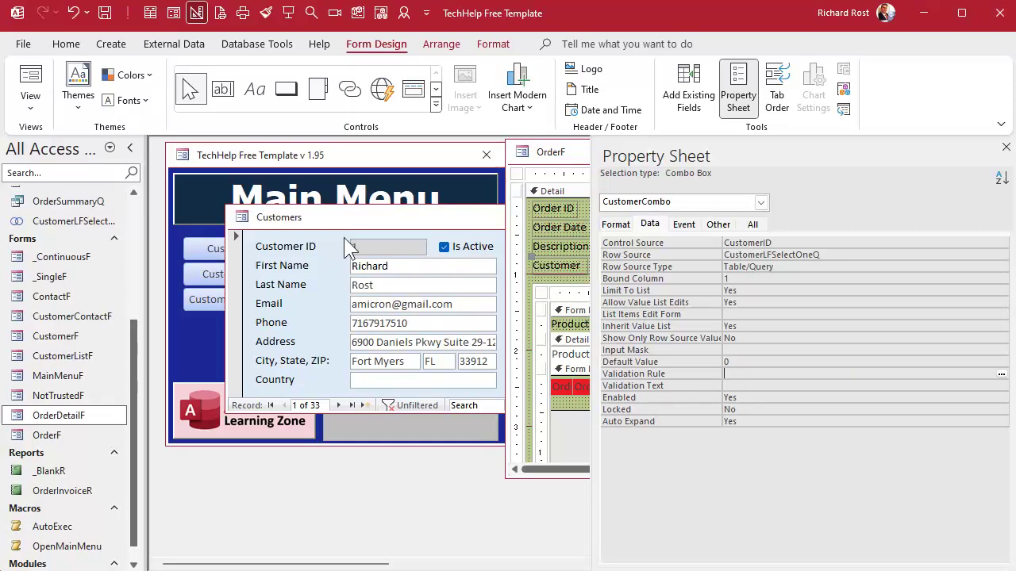
click(369, 219)
click(755, 218)
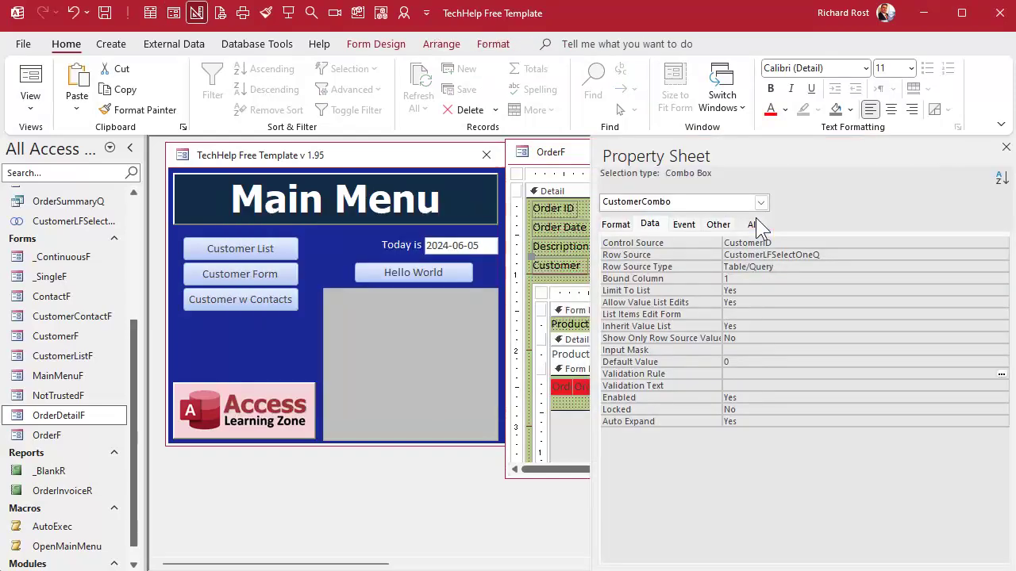
- Close the property sheet and the order form's design, and reopen OrderF at a new blank record
click(1006, 147)
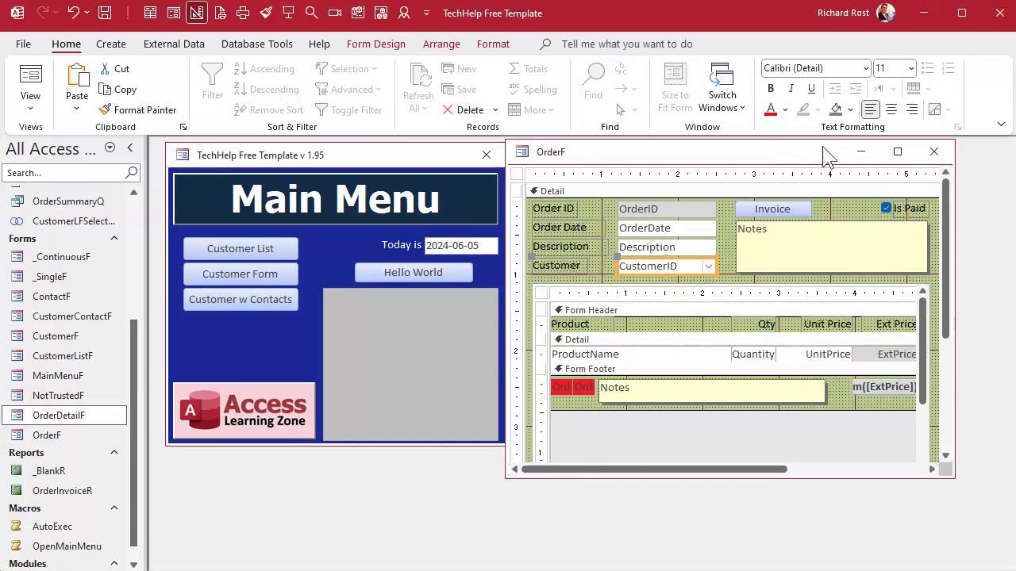
click(932, 152)
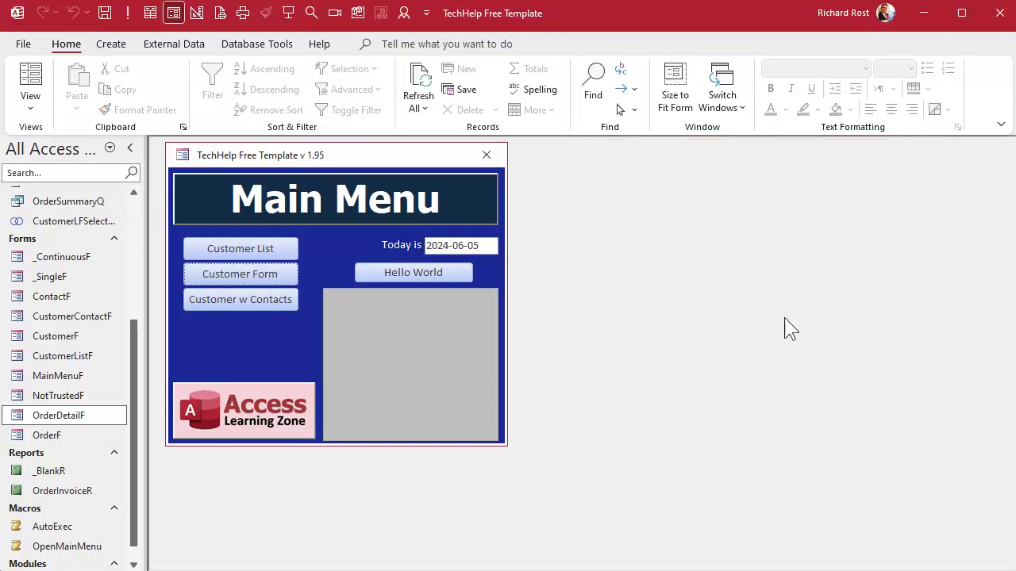
click(54, 436)
double_click(57, 442)
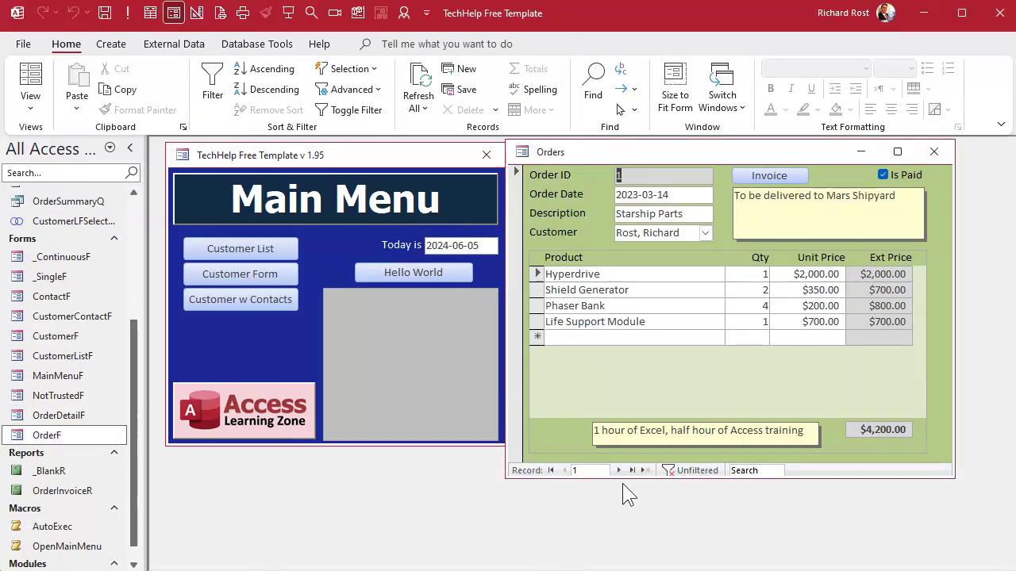
click(645, 471)
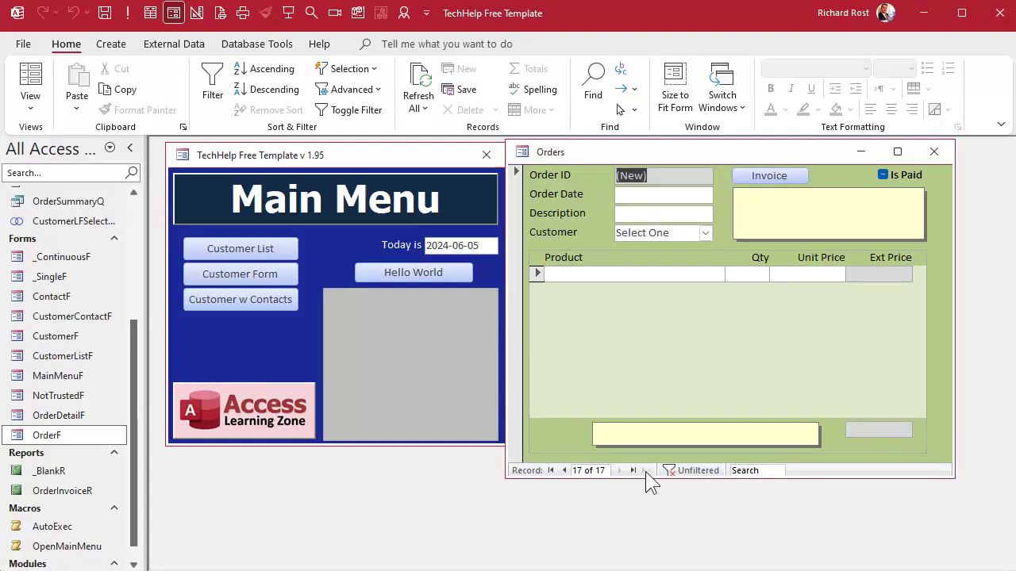
- Look through the customer choices offered by the new order's Customer combo box
click(706, 235)
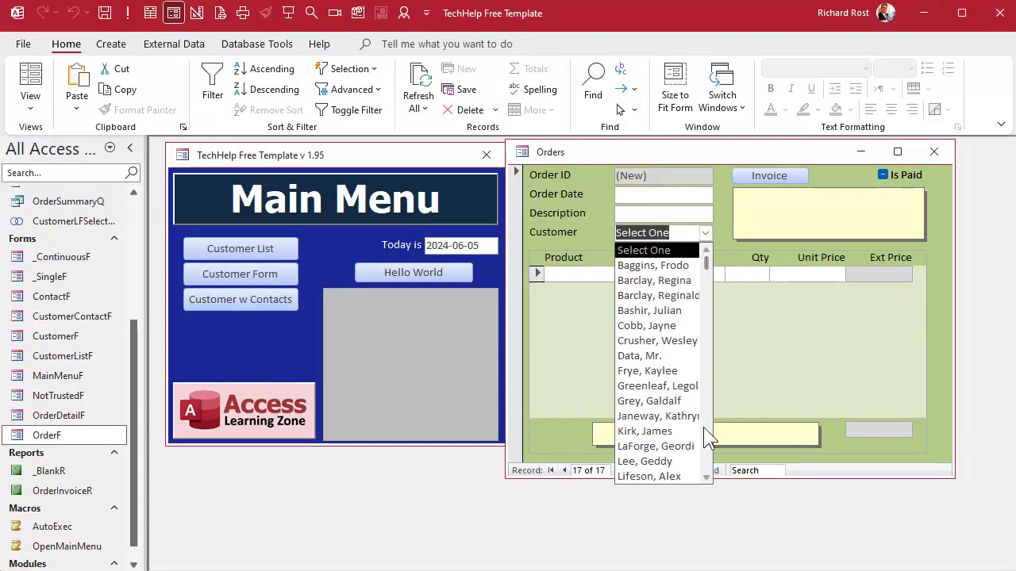
scroll(703, 427, down, 8)
scroll(704, 271, up, 8)
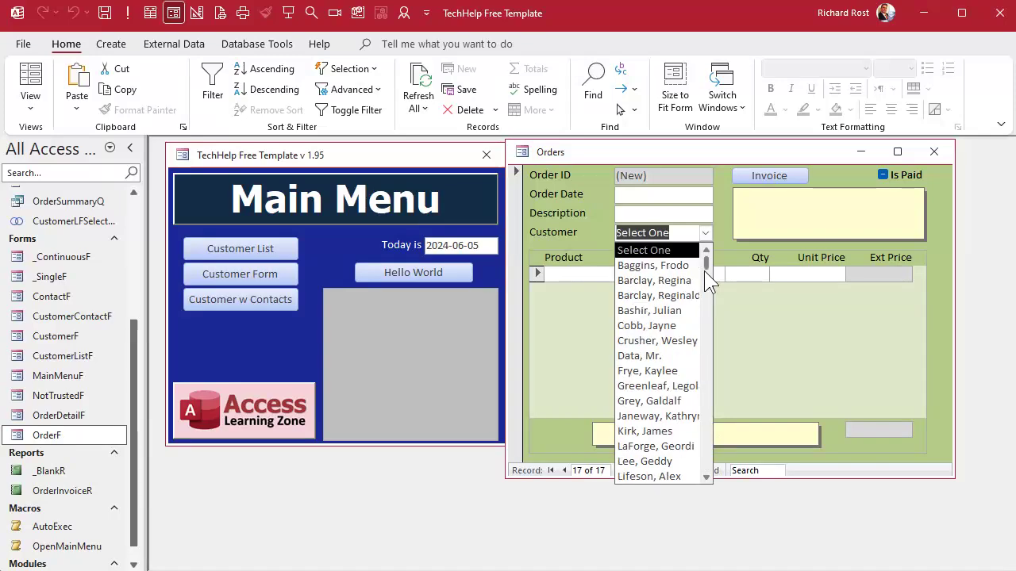
- Try to save an order described "New Order" with notes "rereqqrerqereqr" and Customer left at Select One, and discard the entry
click(676, 215)
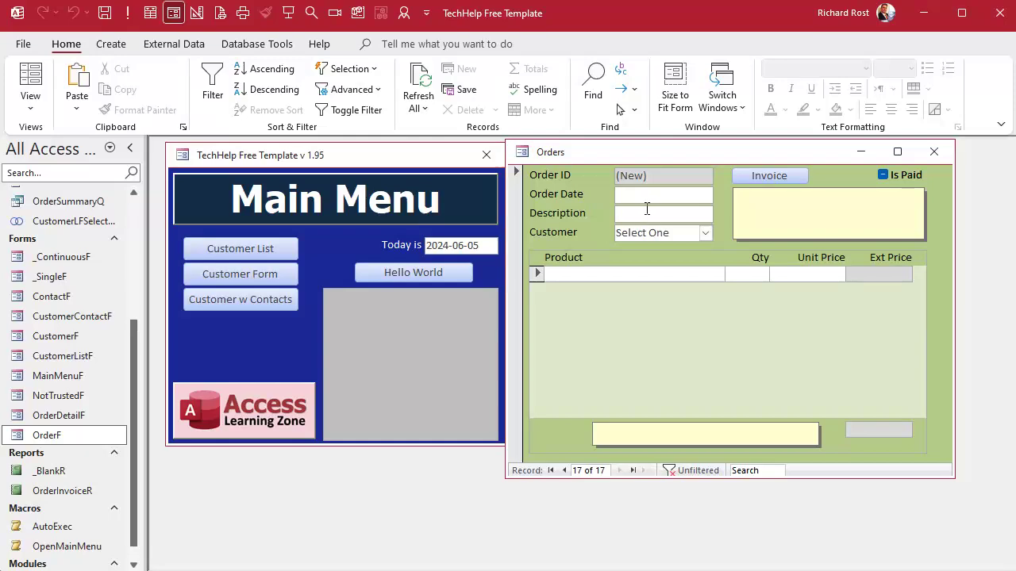
text(N)
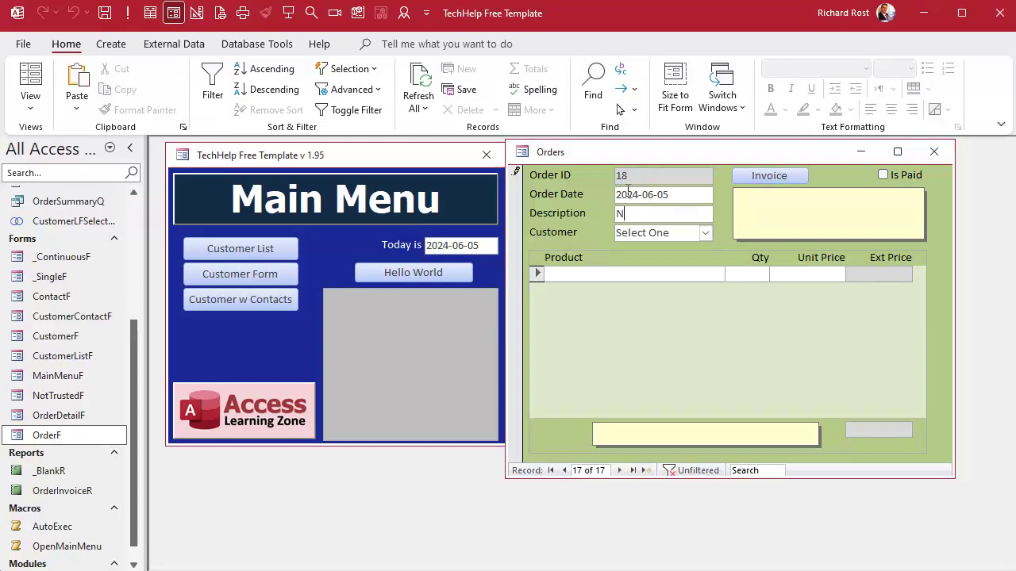
text(ew Order)
click(799, 221)
text(rer)
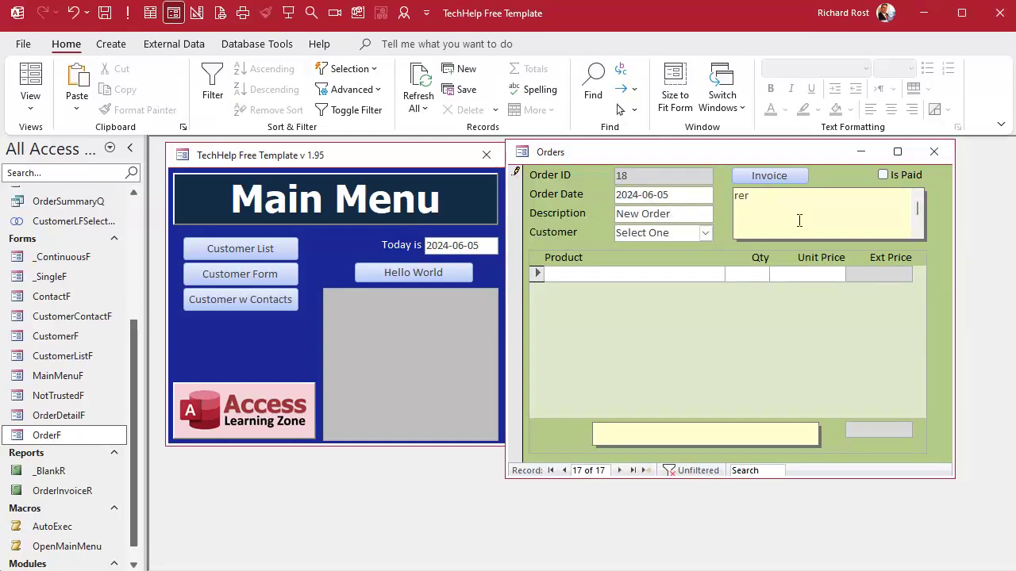
text(eqqrerqereqr)
click(634, 277)
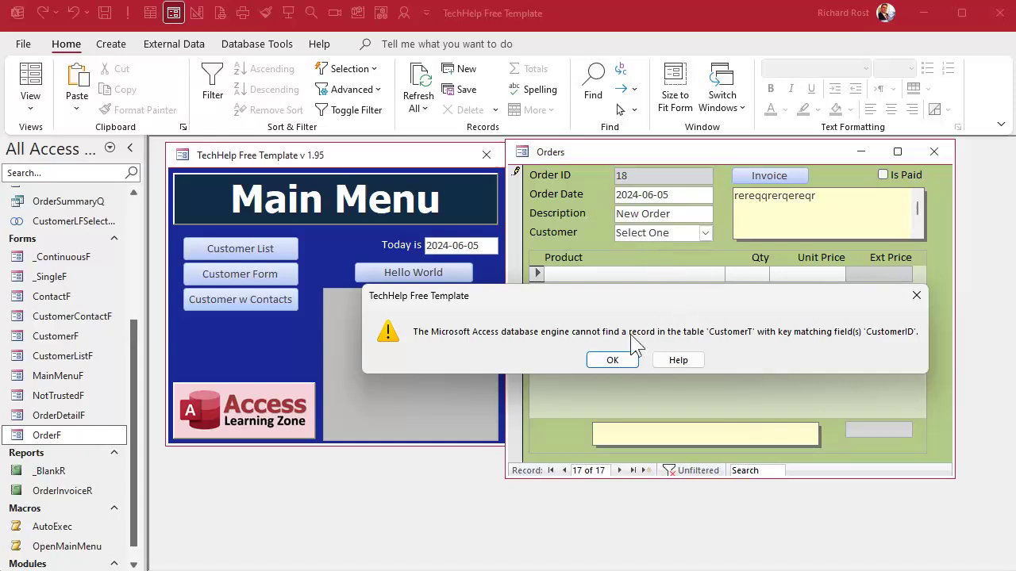
click(618, 361)
key(Escape)
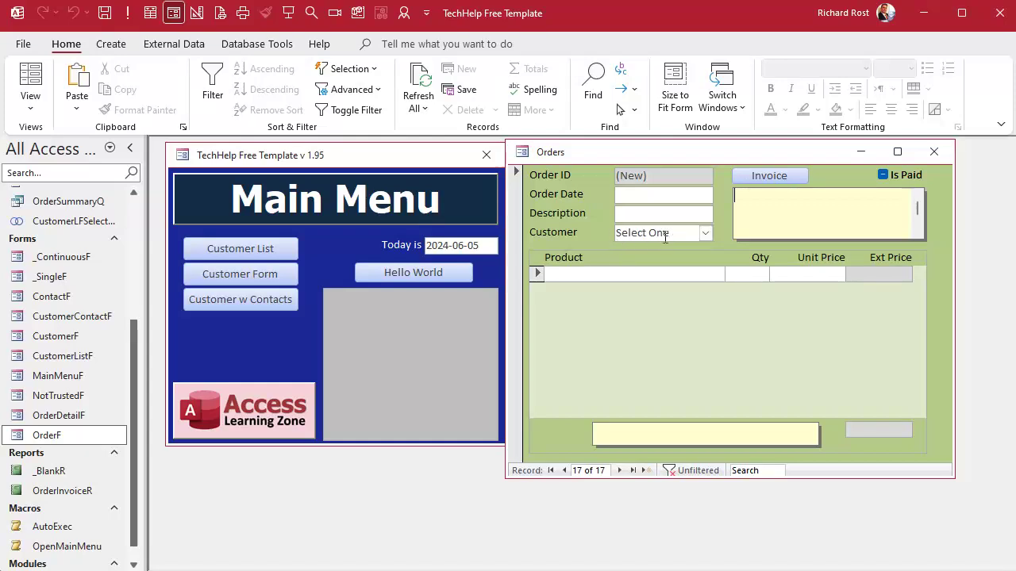
- Recheck the Customer combo box's list on the blank order without choosing a customer
click(706, 230)
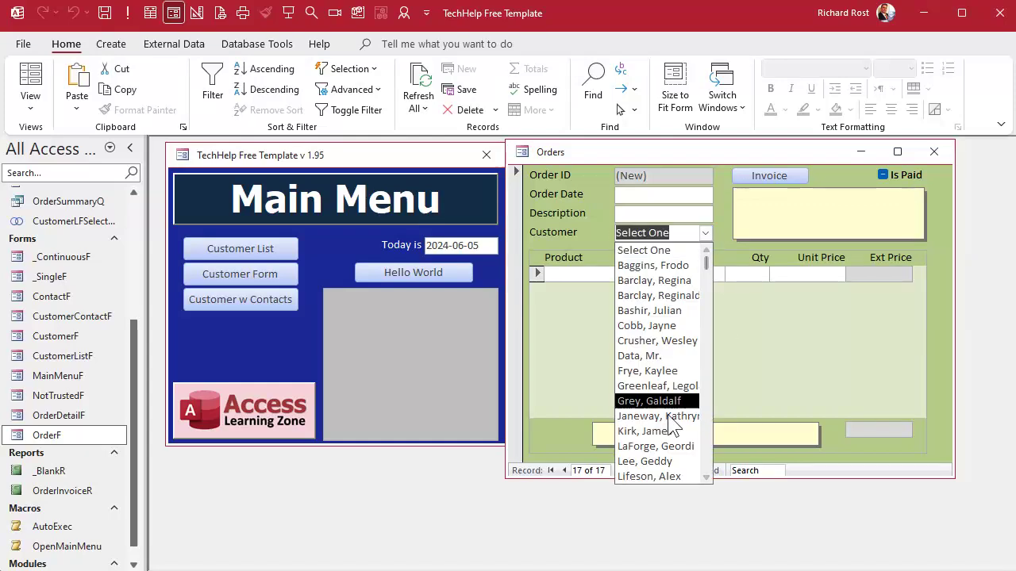
click(705, 230)
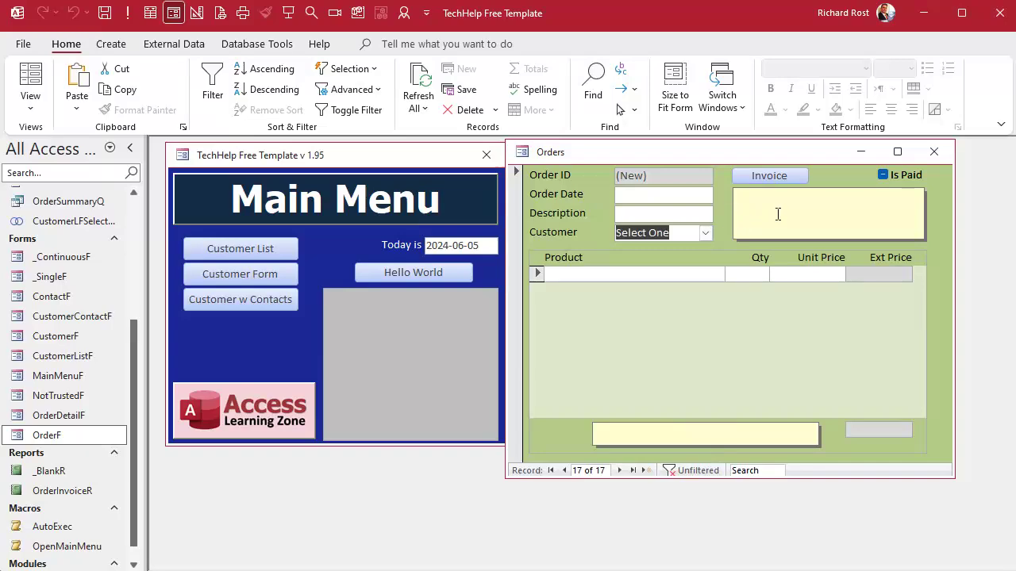